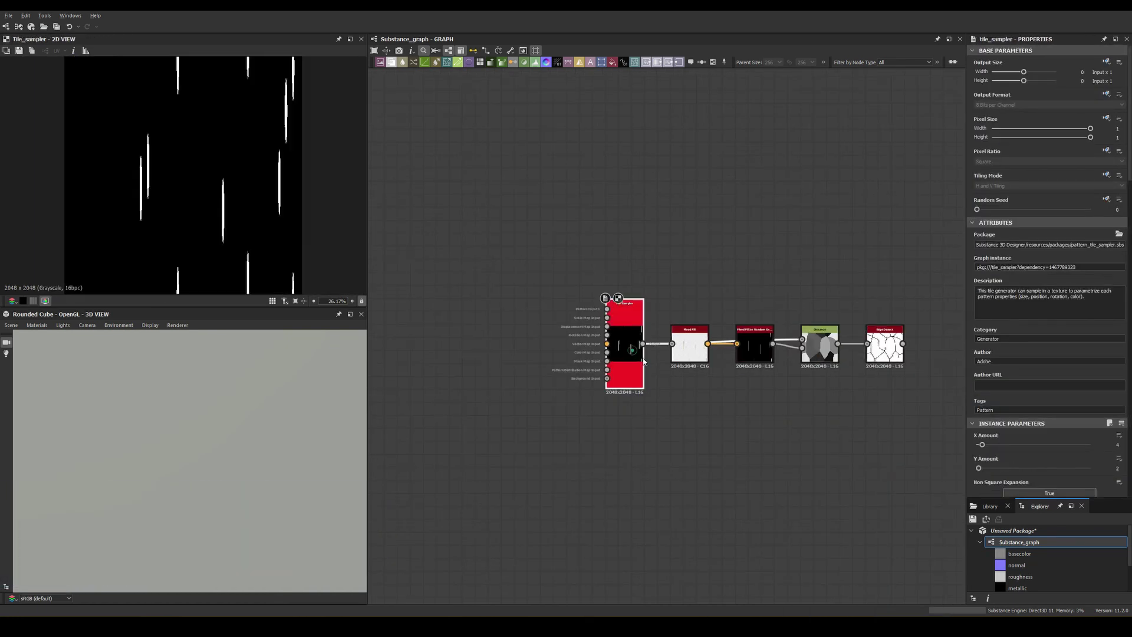
Step: Reseed the Tile Sampler to Random Seed 6 for a new stone layout
scroll(995, 227, "up", 3)
left_click(1049, 208)
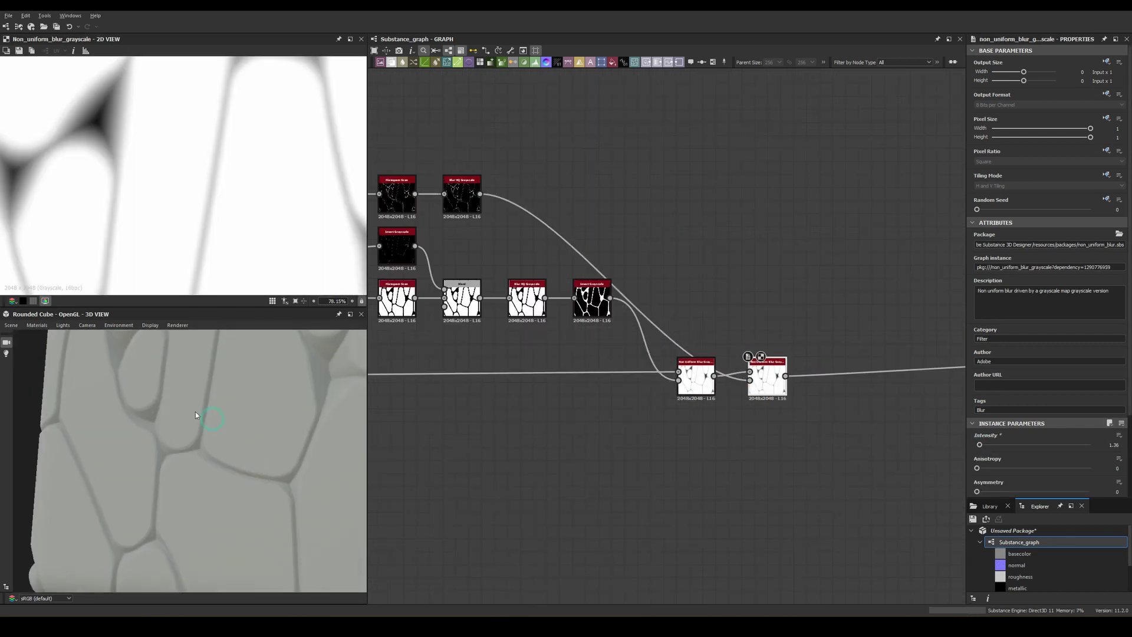
scroll(196, 415, "up", 2)
scroll(633, 293, "down", 5)
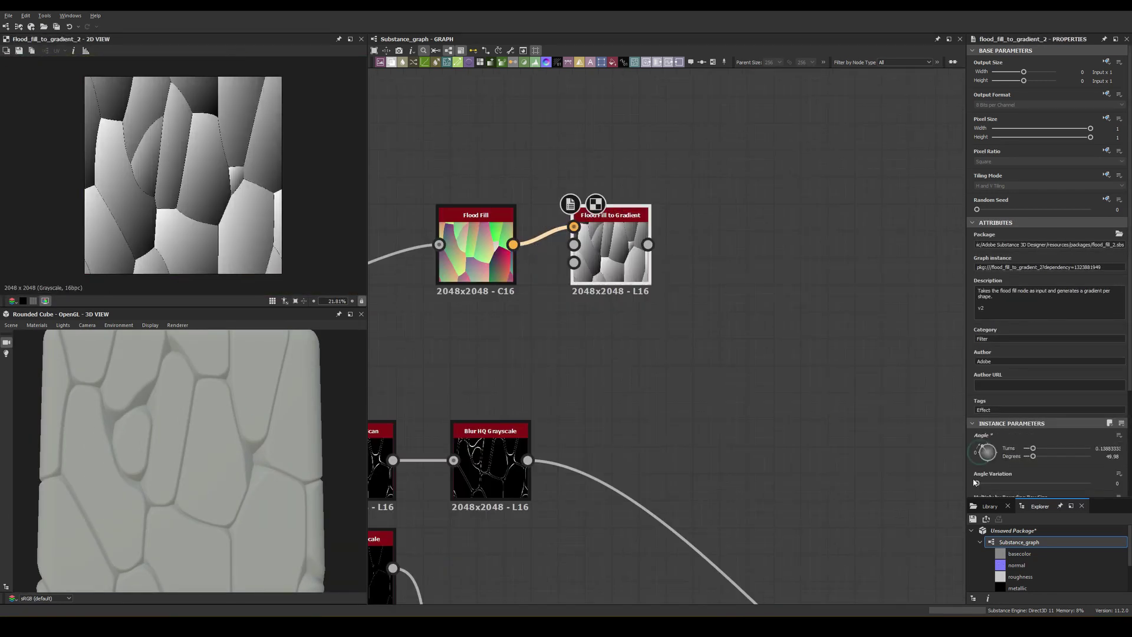
Step: Add a Tile Sampler node to the graph
key("space")
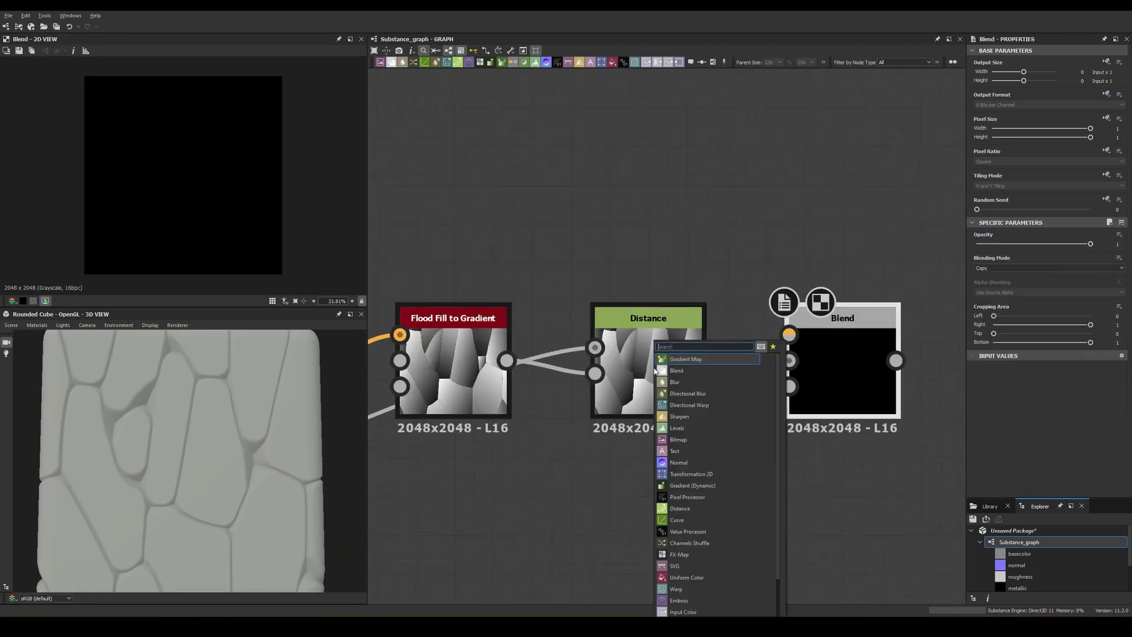
left_click(535, 404)
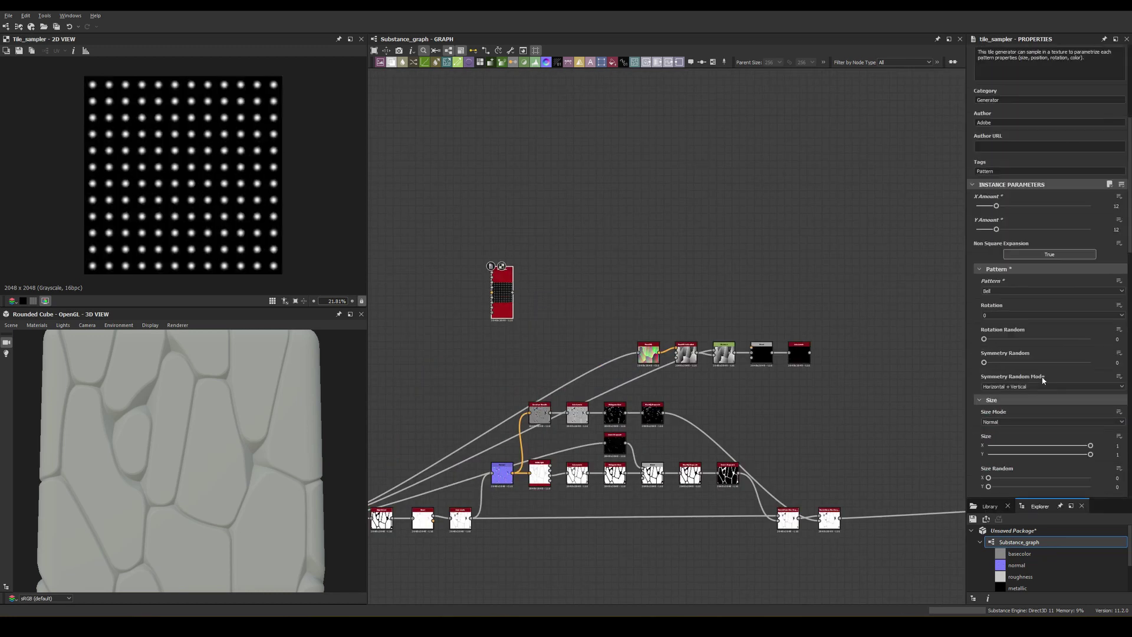
scroll(994, 376, "down", 5)
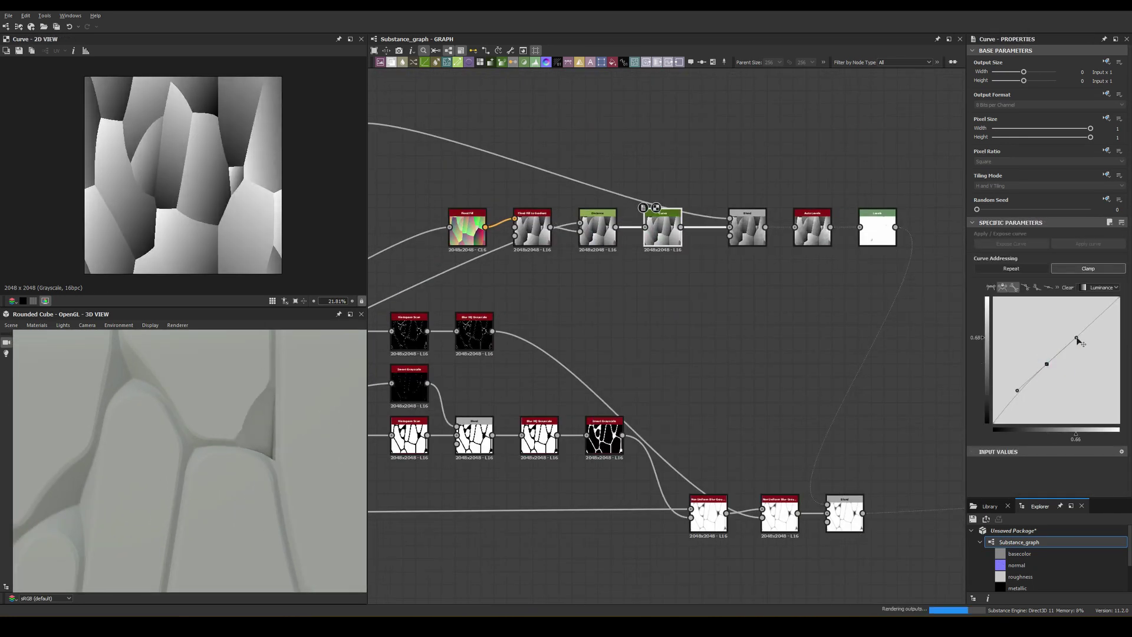
Step: Pull the Curve node's point down to darken the gradient, then preview the Blend result
left_click(653, 239)
left_click_drag(1064, 354, 1065, 373)
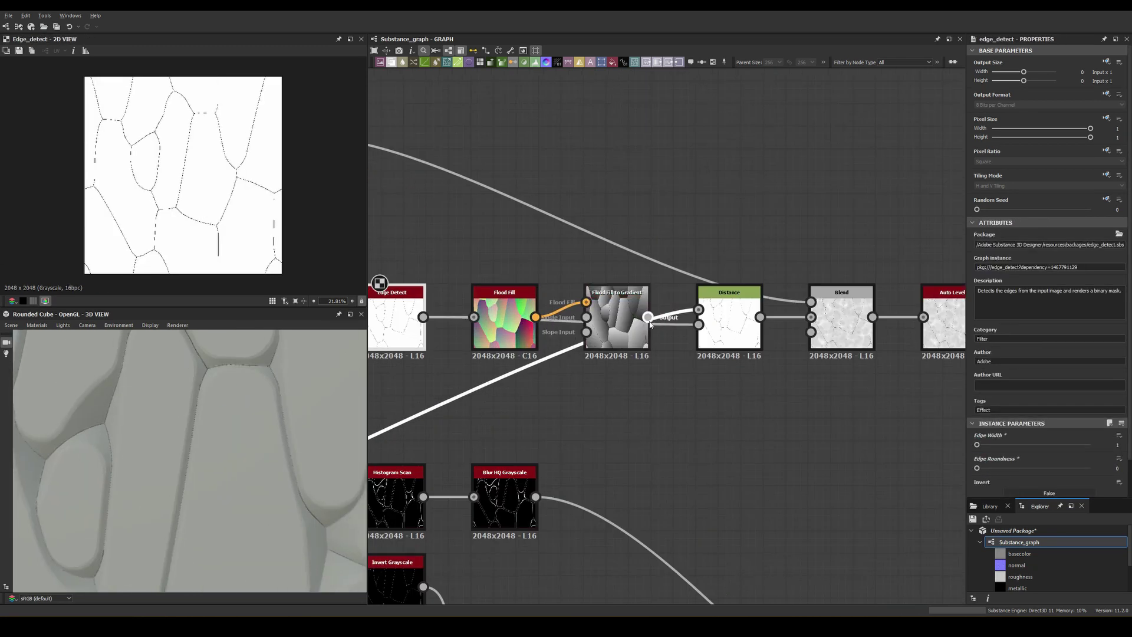
scroll(291, 393, "down", 3)
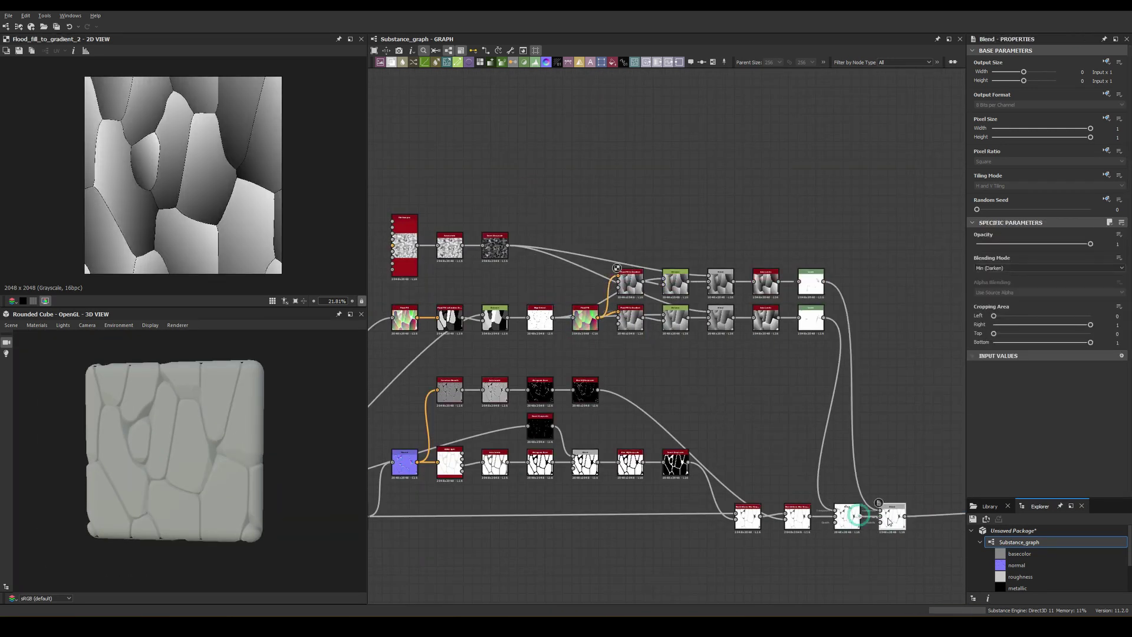
double_click(890, 519)
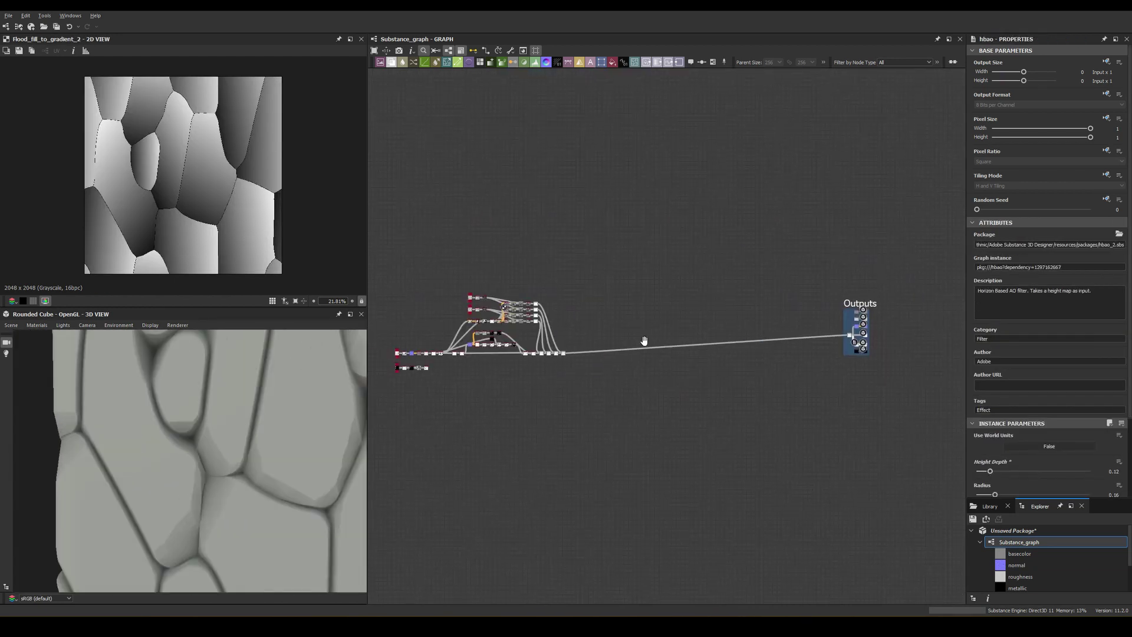
Step: Lower the Curve point to soften stone shading and check the Auto Levels output
scroll(644, 341, "up", 5)
scroll(661, 348, "down", 2)
left_click(651, 345)
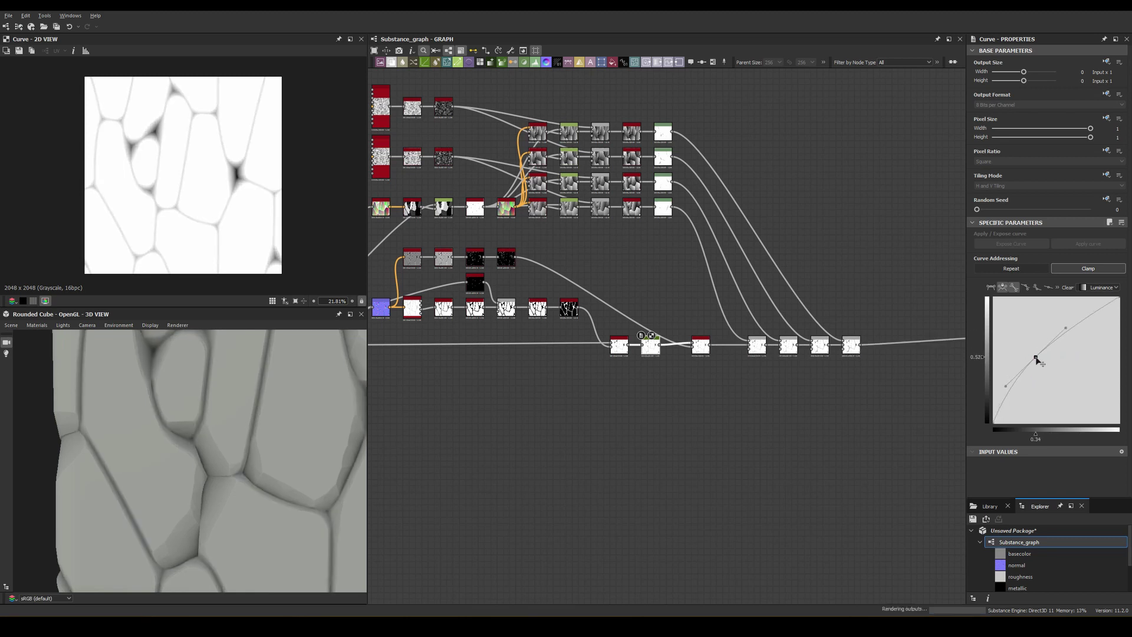
left_click_drag(1037, 358, 1028, 357)
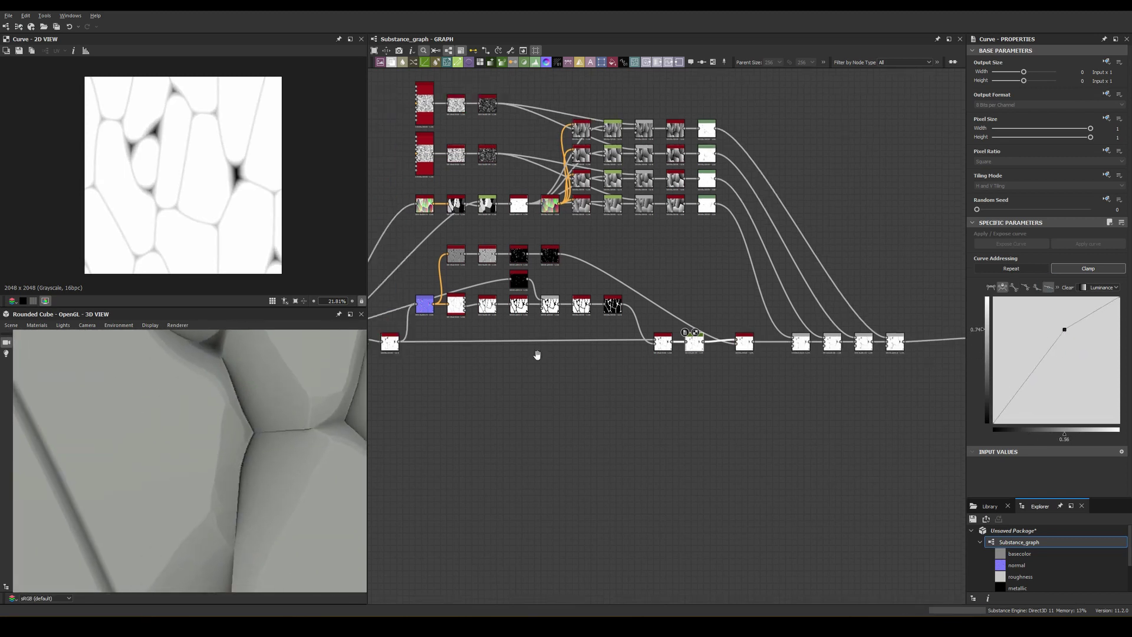
scroll(537, 354, "up", 4)
left_click(594, 319)
scroll(824, 283, "down", 2)
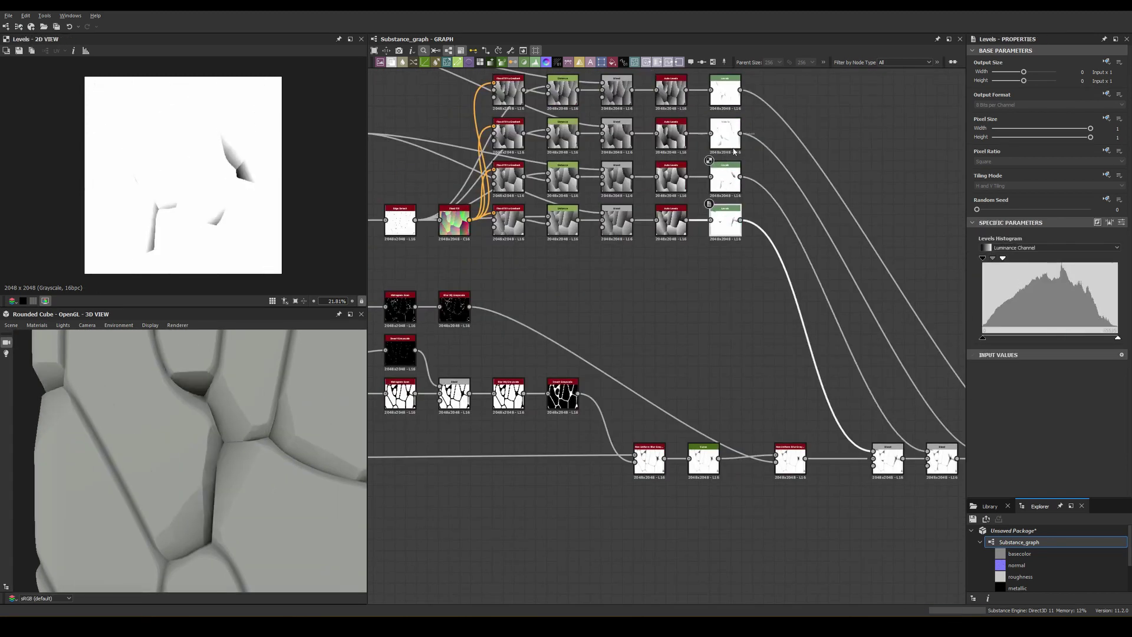
Step: Review the Blend and Flood Fill to Gradient outputs, then straighten the curve to nearly linear
scroll(232, 450, "down", 3)
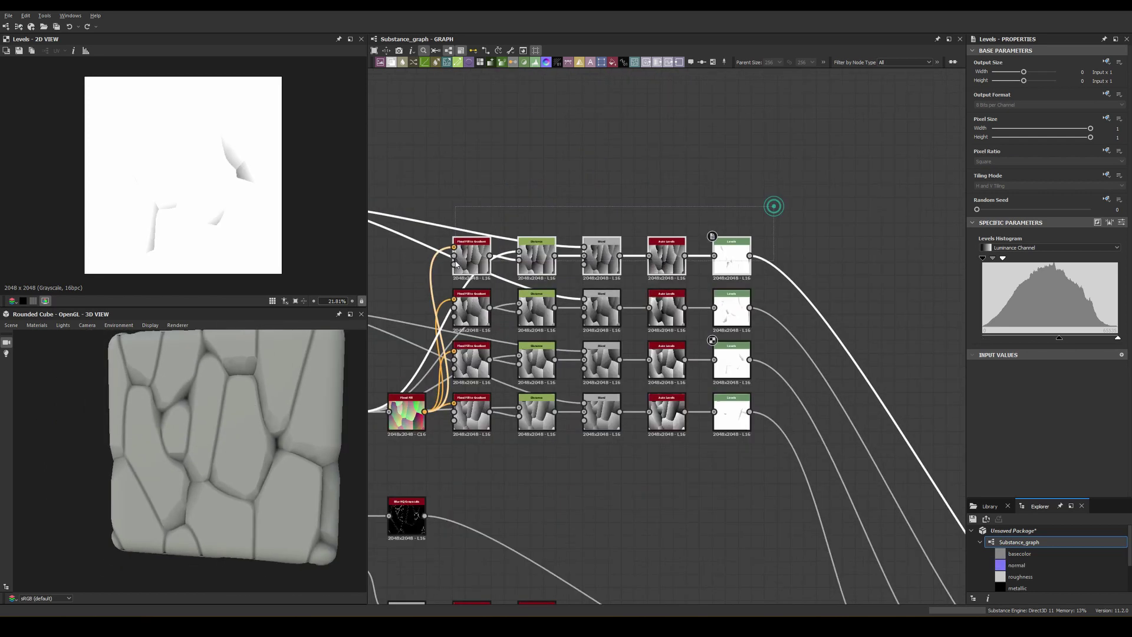
scroll(773, 204, "down", 3)
left_click(759, 417)
scroll(695, 272, "up", 1)
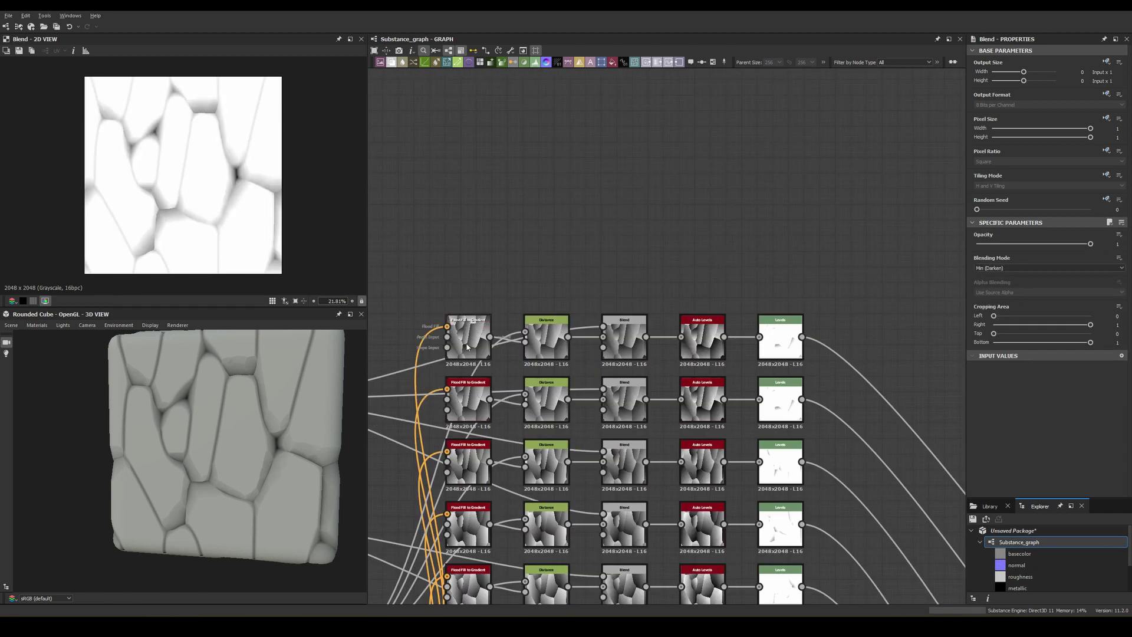
left_click(467, 347)
scroll(519, 413, "down", 3)
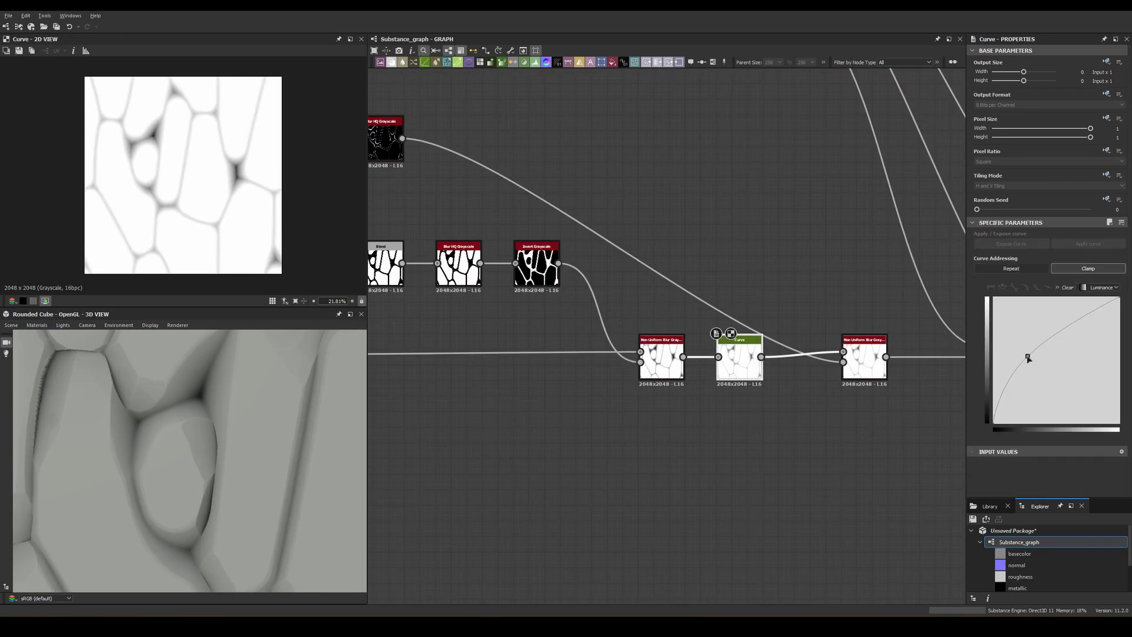
left_click_drag(1028, 358, 1061, 363)
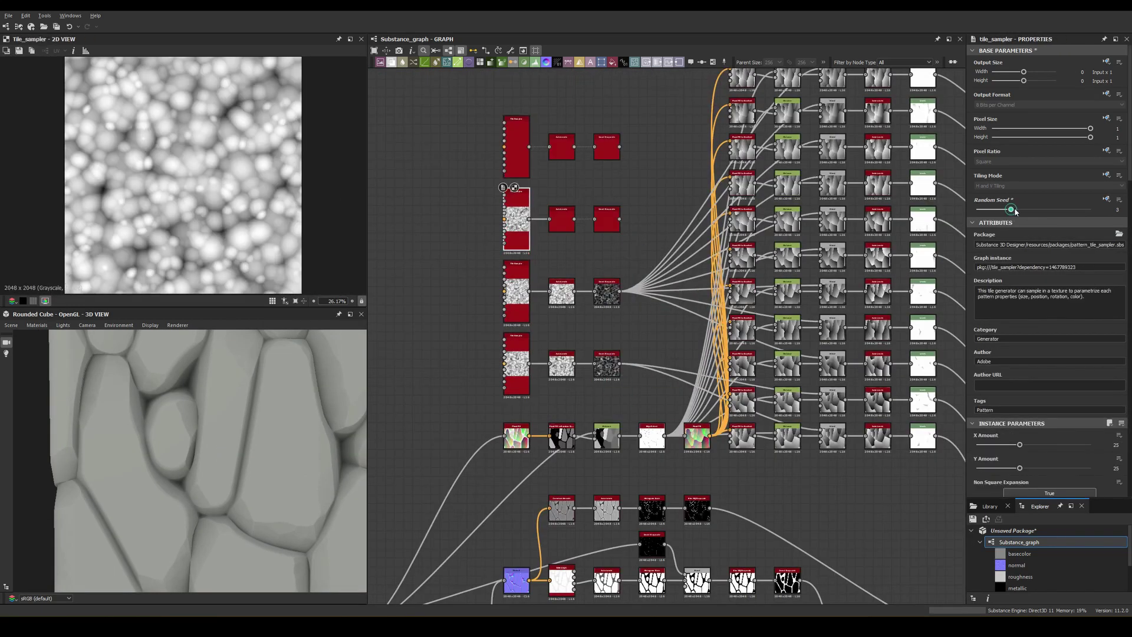
Step: Scroll the graph to review the spot pattern blending into the stone chain
scroll(753, 214, "down", 3)
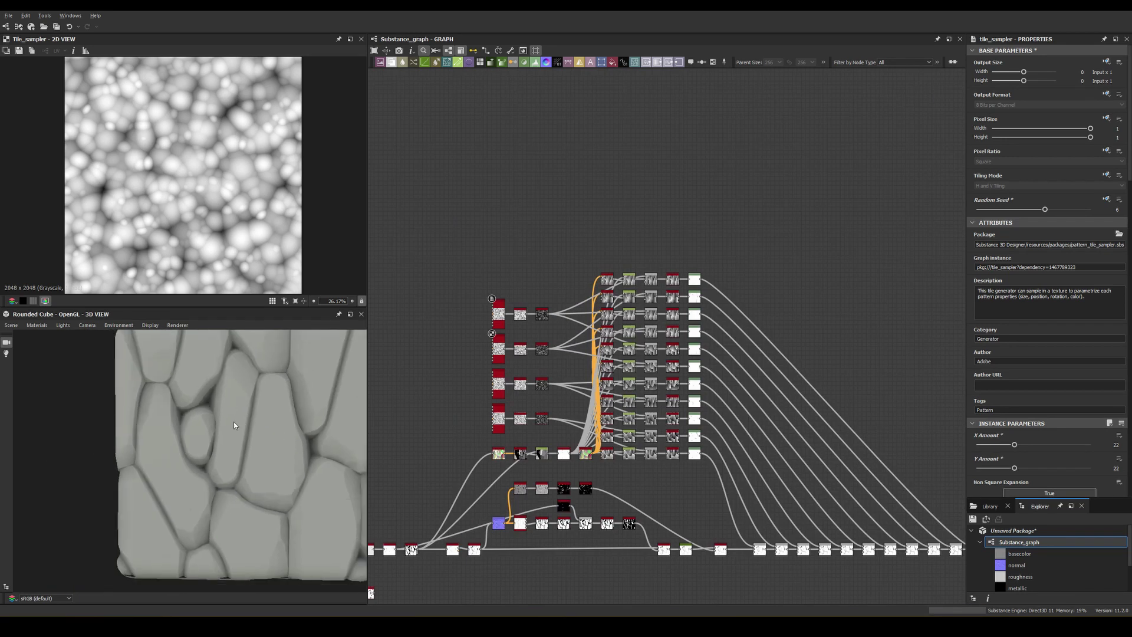
scroll(589, 378, "down", 3)
scroll(531, 472, "up", 3)
scroll(526, 502, "up", 2)
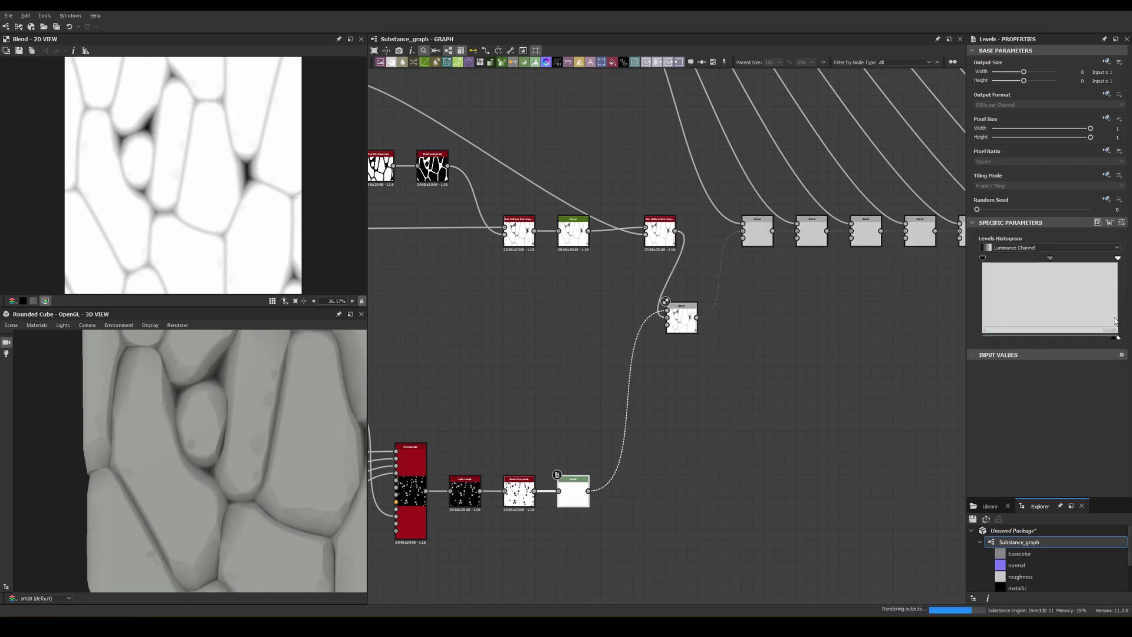
scroll(270, 375, "up", 2)
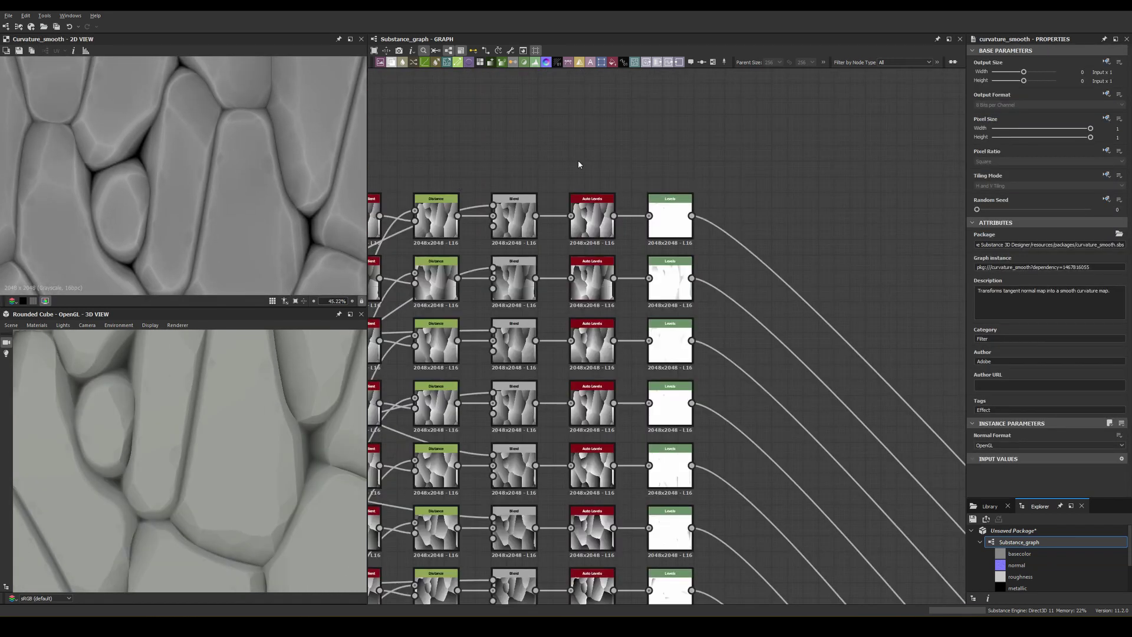
Step: Preview the Levels node and move its black point input handle fully left
double_click(662, 253)
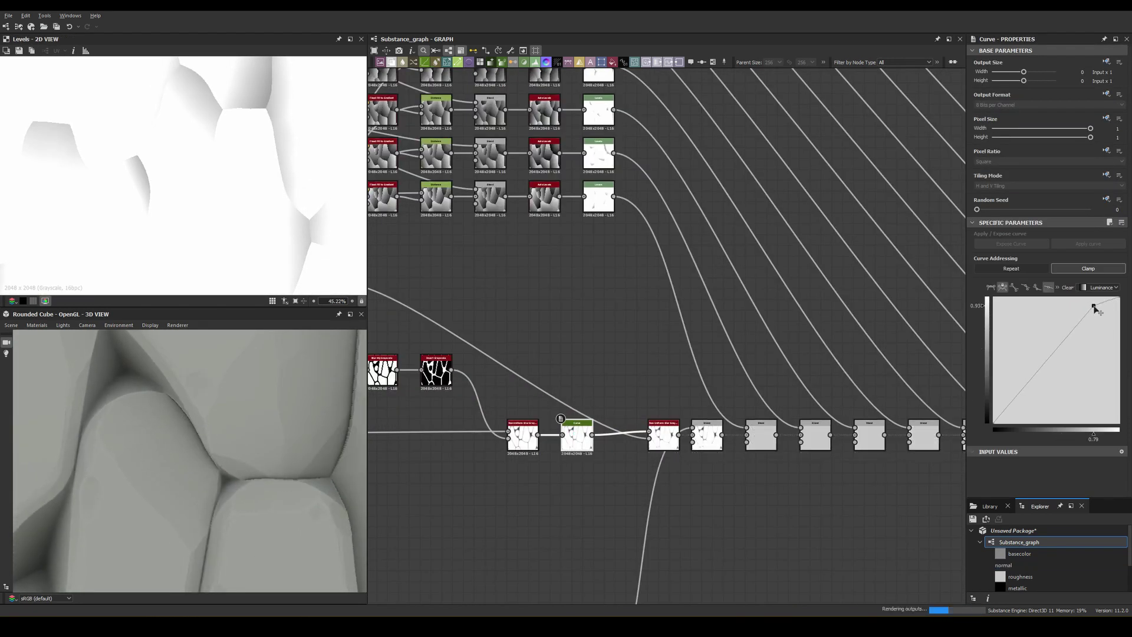
scroll(215, 415, "down", 3)
scroll(195, 413, "down", 3)
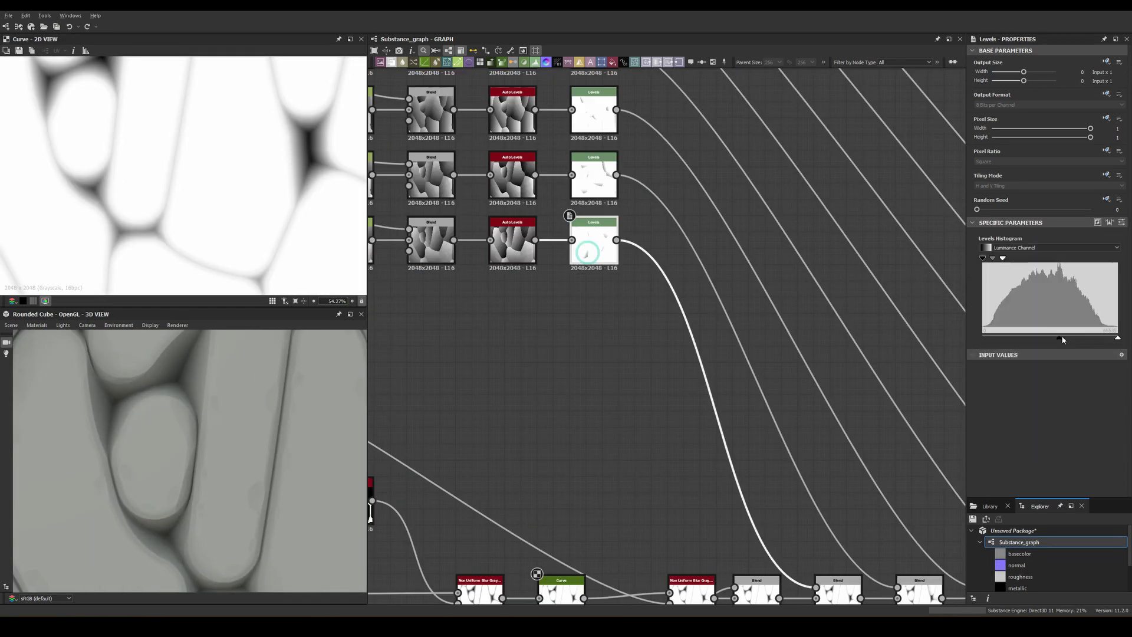
left_click_drag(1063, 340, 842, 337)
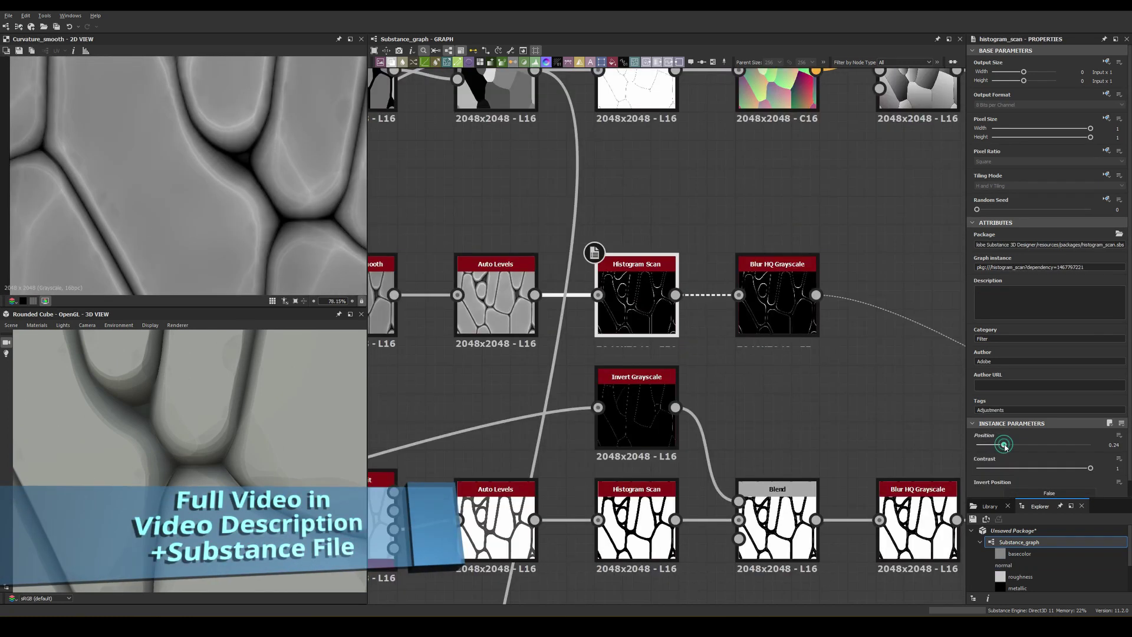
Step: Lower the blur intensity from 4.65 to 1.36 and inspect the BnW Spots 1 noise
left_click_drag(988, 446, 980, 446)
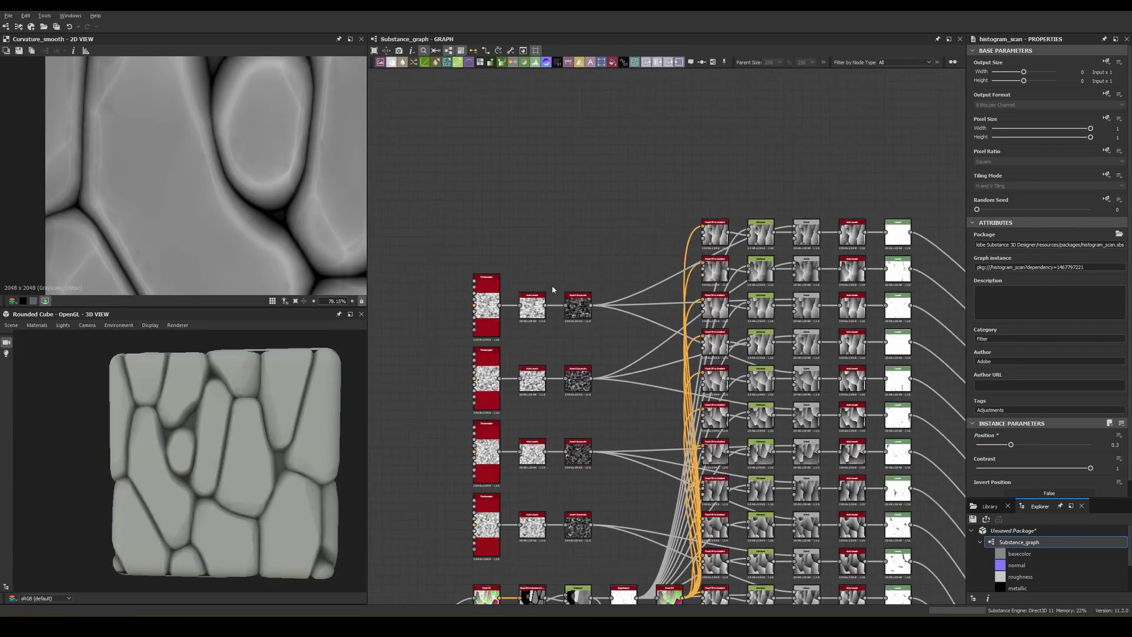
left_click(536, 248)
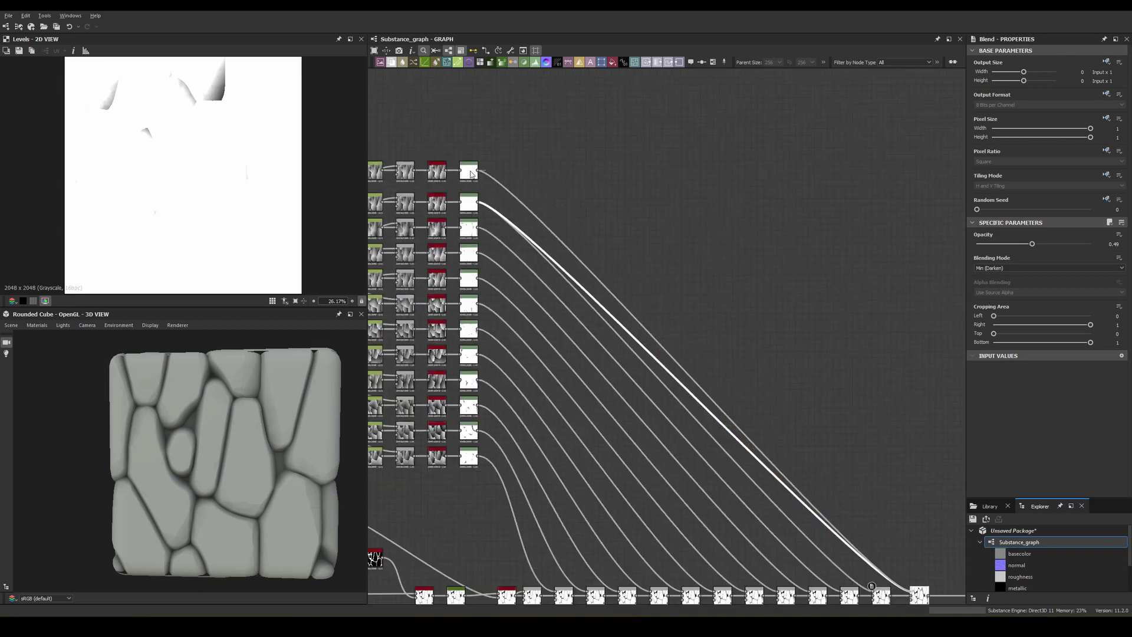
scroll(198, 423, "up", 5)
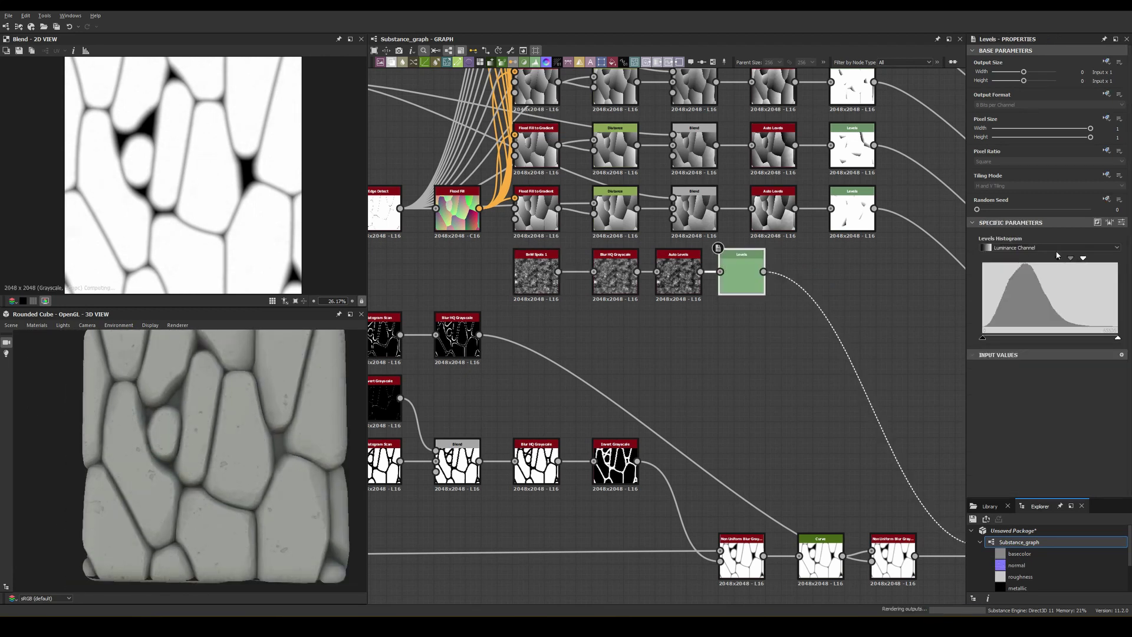
Step: Insert an Invert Grayscale before the Levels and raise the pit mask's contrast
scroll(249, 479, "up", 3)
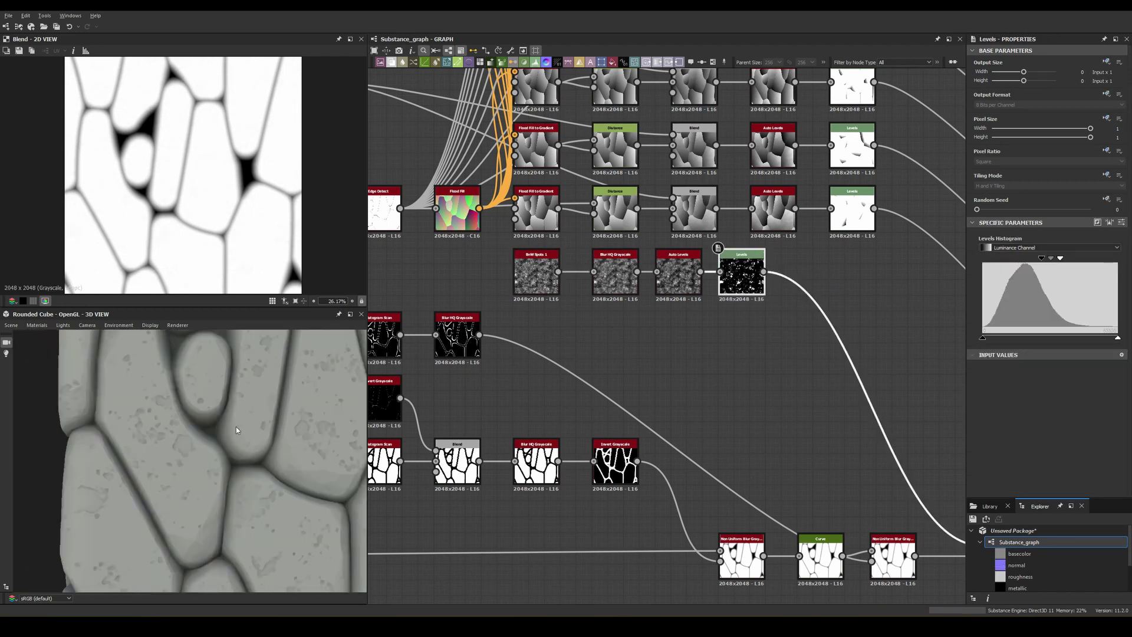
scroll(580, 313, "down", 5)
scroll(613, 265, "up", 4)
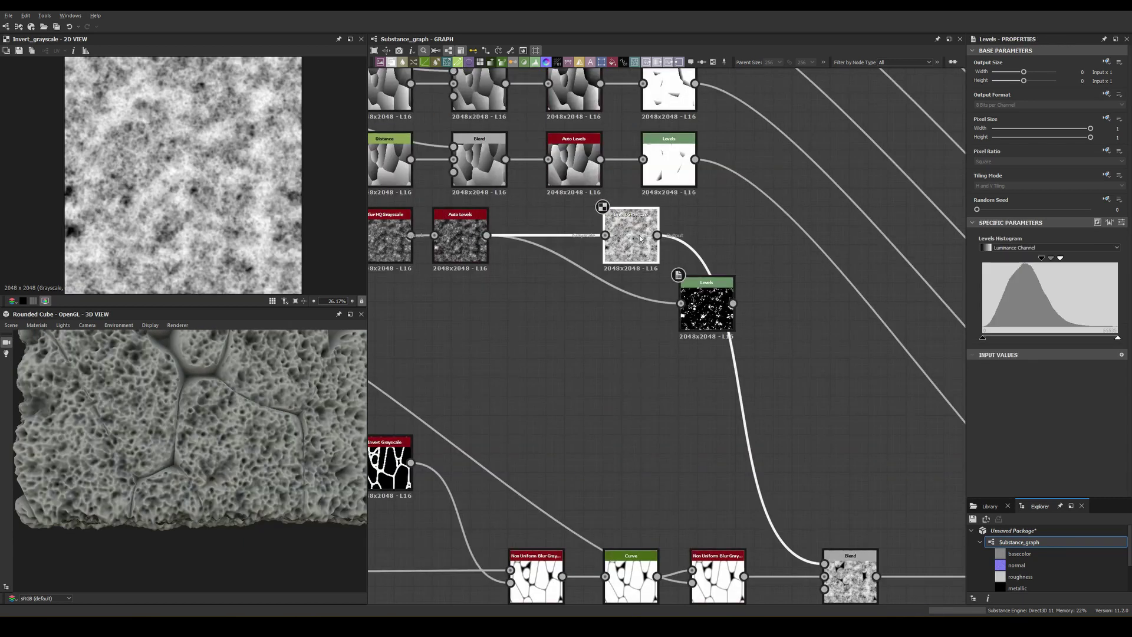
left_click_drag(708, 295, 644, 241)
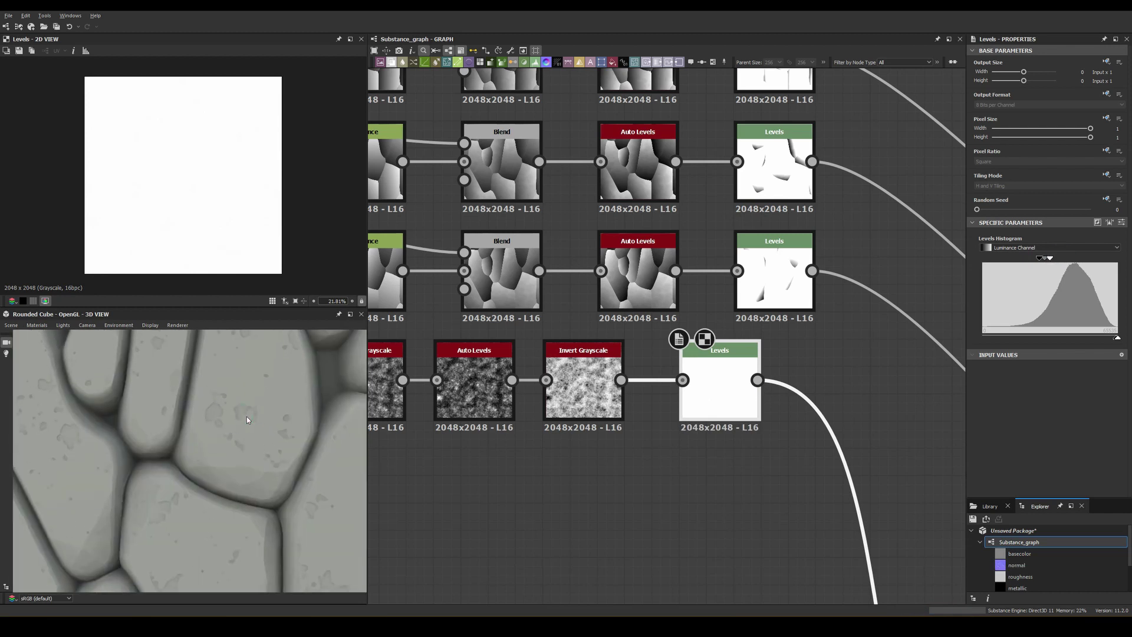
double_click(755, 321)
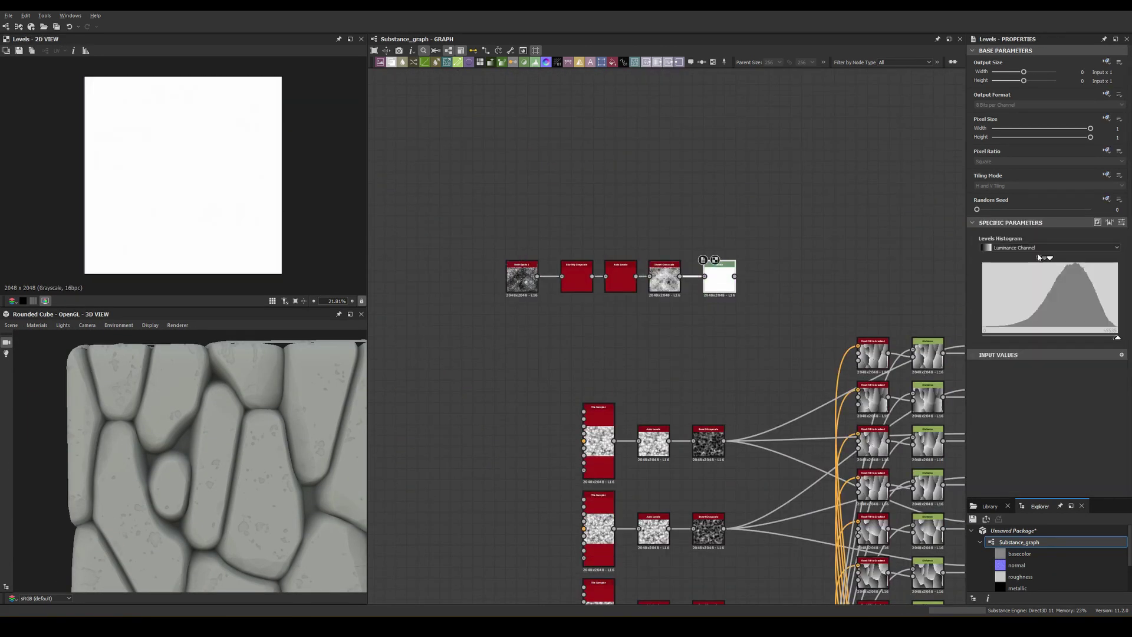
left_click_drag(1094, 257, 1029, 258)
scroll(746, 275, "down", 2)
Step: Paste a copy of the noise chain beside the stone rows and preview its Invert Grayscale
key("ctrl+v")
scroll(954, 272, "up", 2)
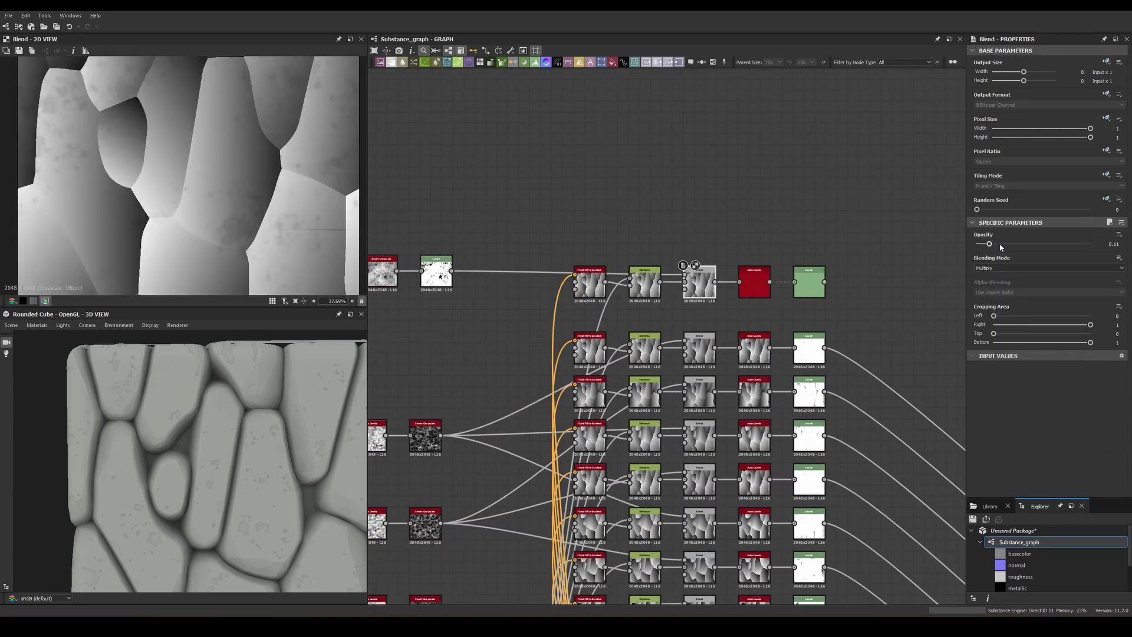
middle_click_drag(601, 233, 625, 245)
scroll(384, 284, "up", 3)
scroll(383, 283, "down", 1)
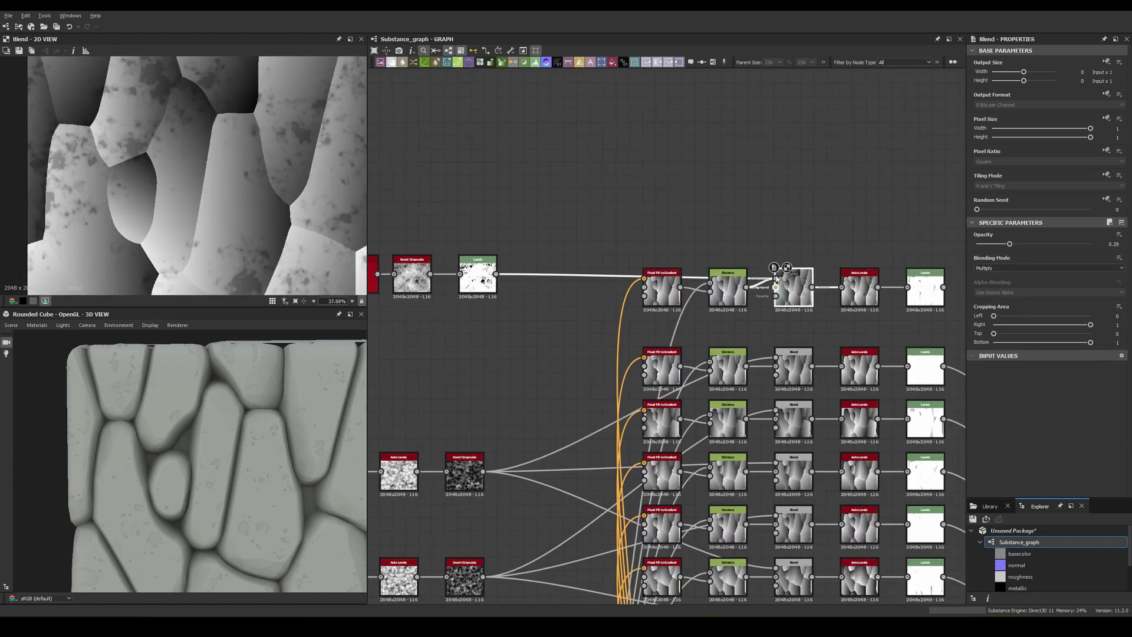
scroll(666, 295, "down", 2)
scroll(667, 295, "down", 2)
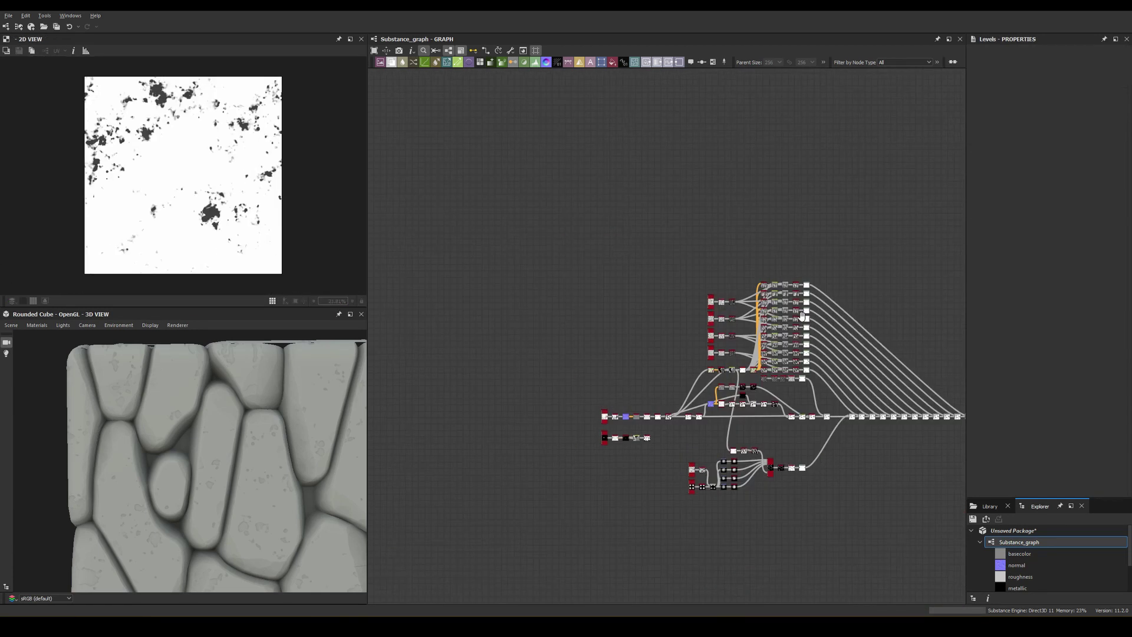
scroll(640, 208, "up", 2)
double_click(586, 234)
scroll(586, 234, "up", 2)
Step: Add Blend nodes after the stone rows, each fed by the Levels pit mask
left_click_drag(603, 234, 817, 355)
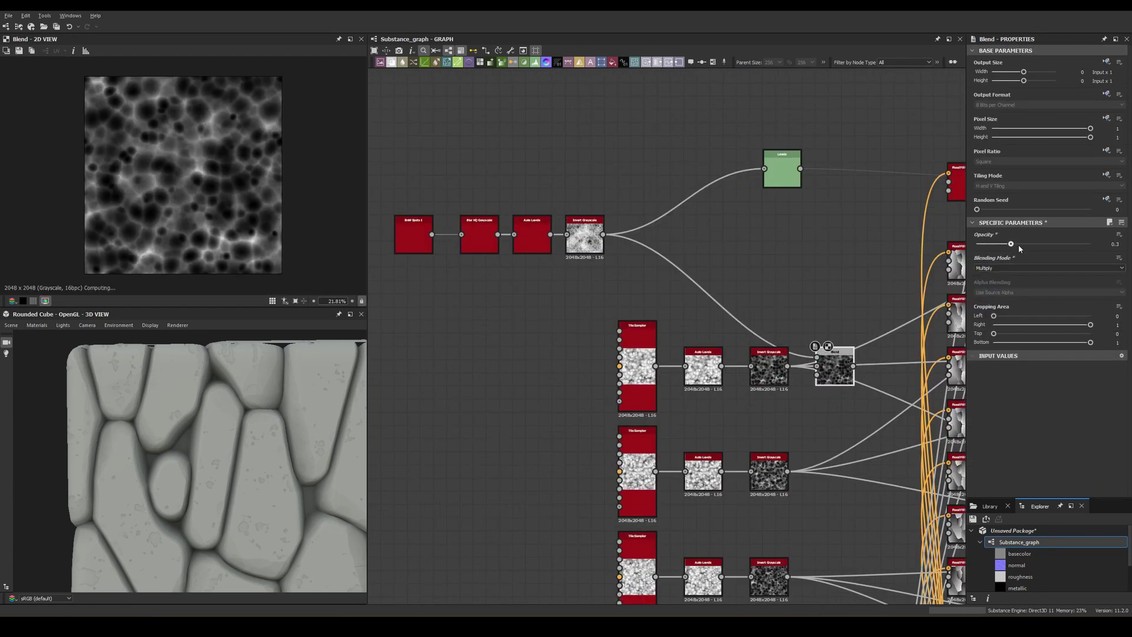
middle_click_drag(787, 181, 714, 87)
left_click(715, 86)
key("ctrl+v")
middle_click_drag(761, 378, 664, 244)
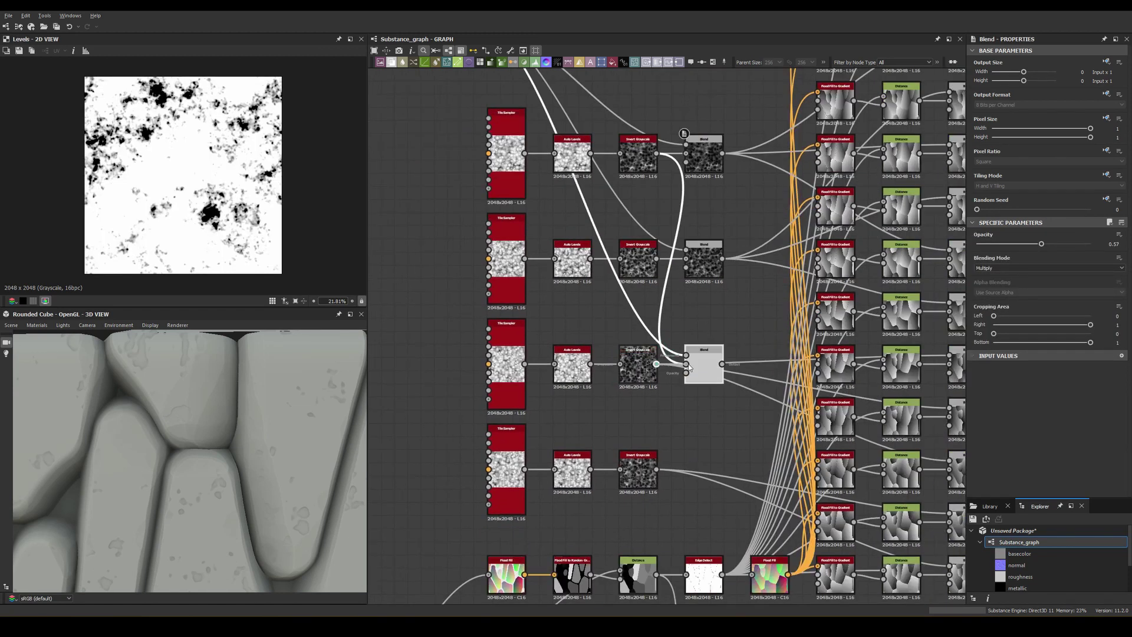
left_click_drag(664, 244, 664, 348)
Step: Preview the row Blend results and darken and sharpen the pit mask
scroll(590, 354, "down", 2)
double_click(723, 378)
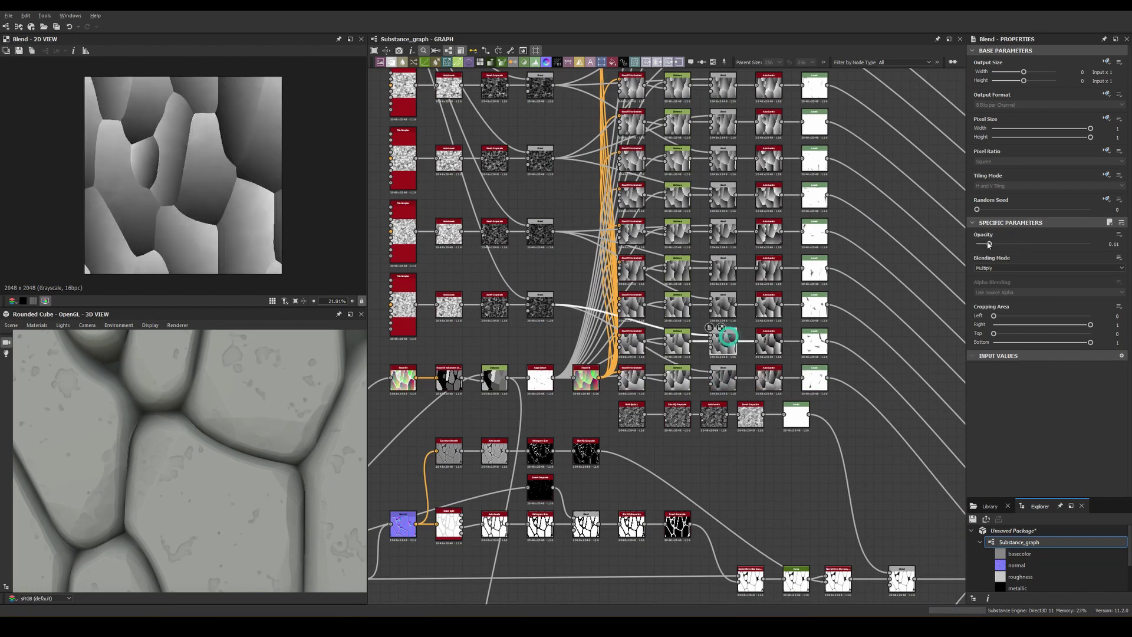
double_click(731, 304)
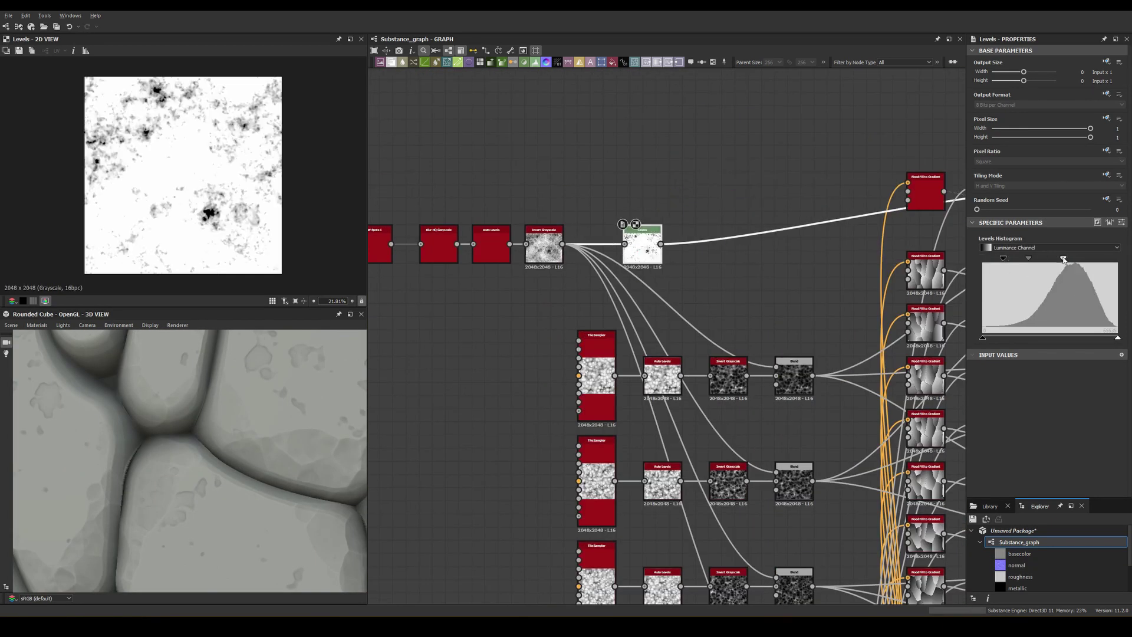
left_click_drag(1064, 259, 1072, 261)
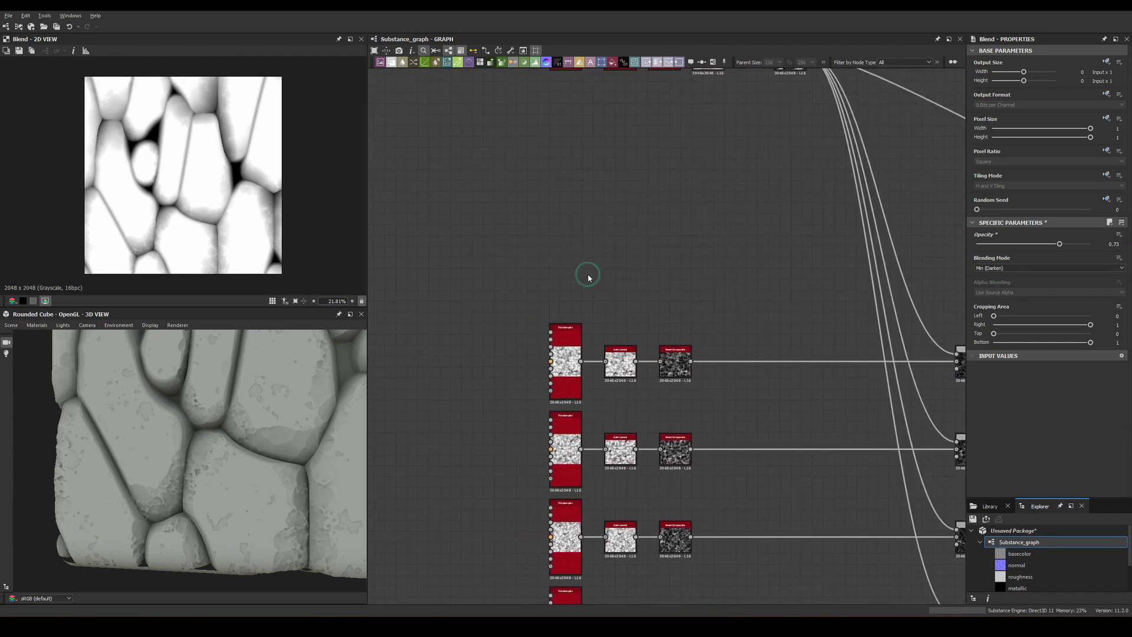
scroll(680, 242, "up", 3)
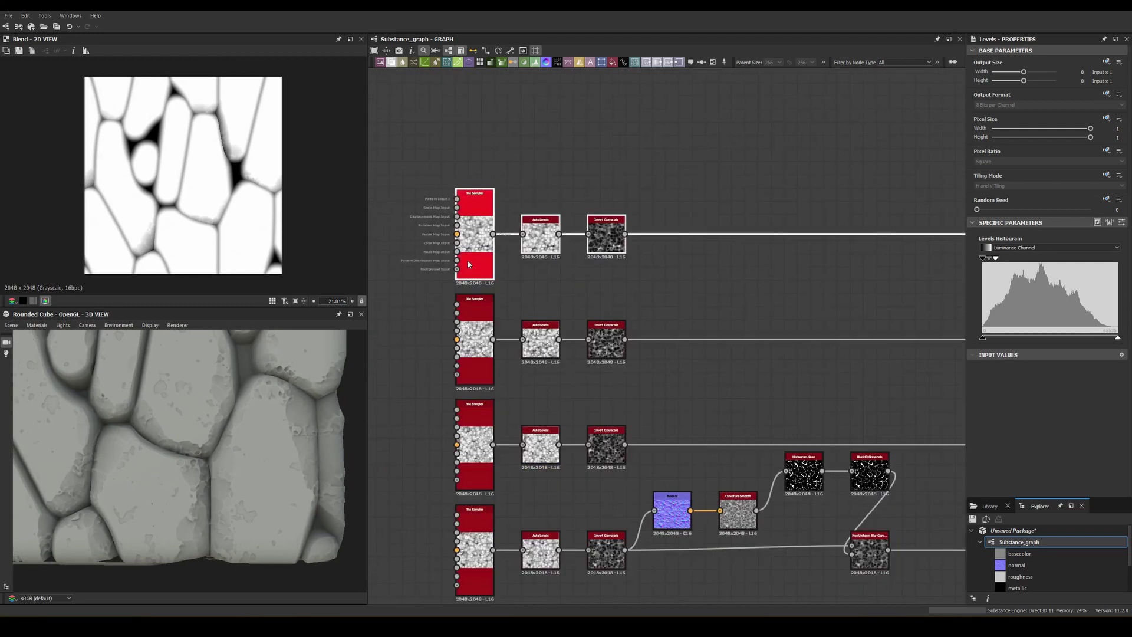
Step: Set the bottom row's Blend opacity to about 0.32 and compress the new Levels output
double_click(470, 264)
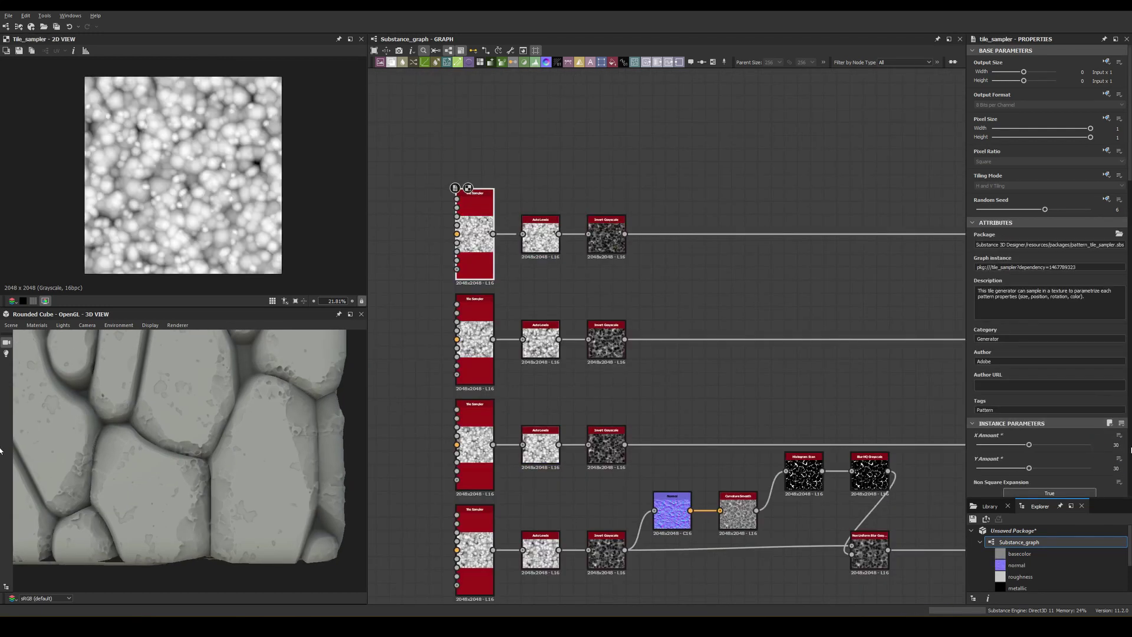
left_click(475, 551)
left_click_drag(217, 444, 221, 444)
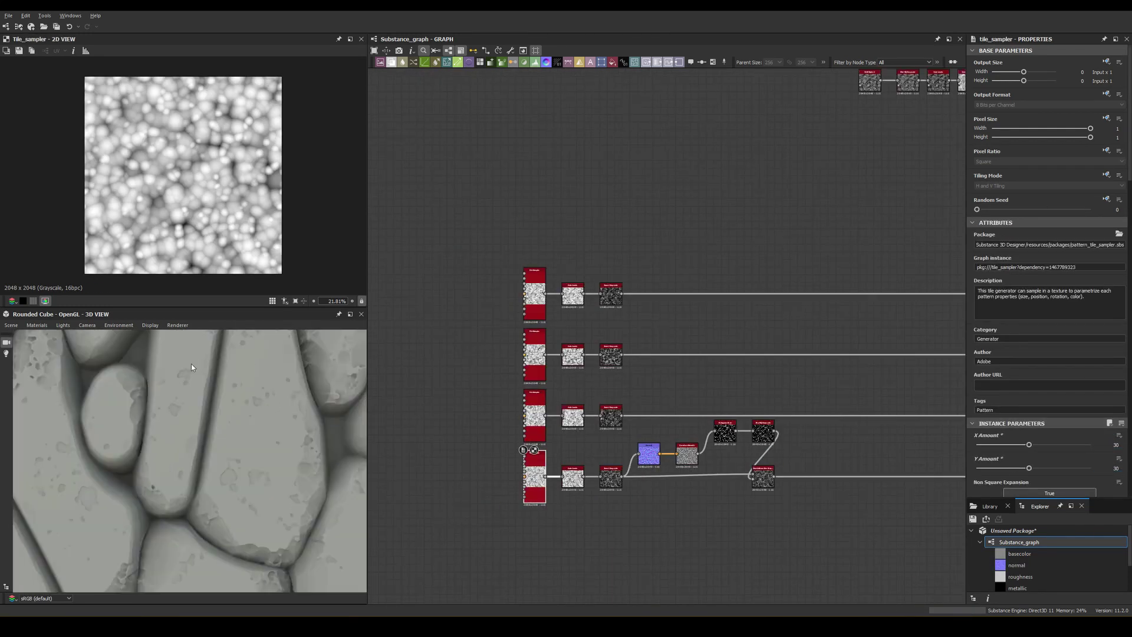
left_click_drag(1010, 244, 1013, 244)
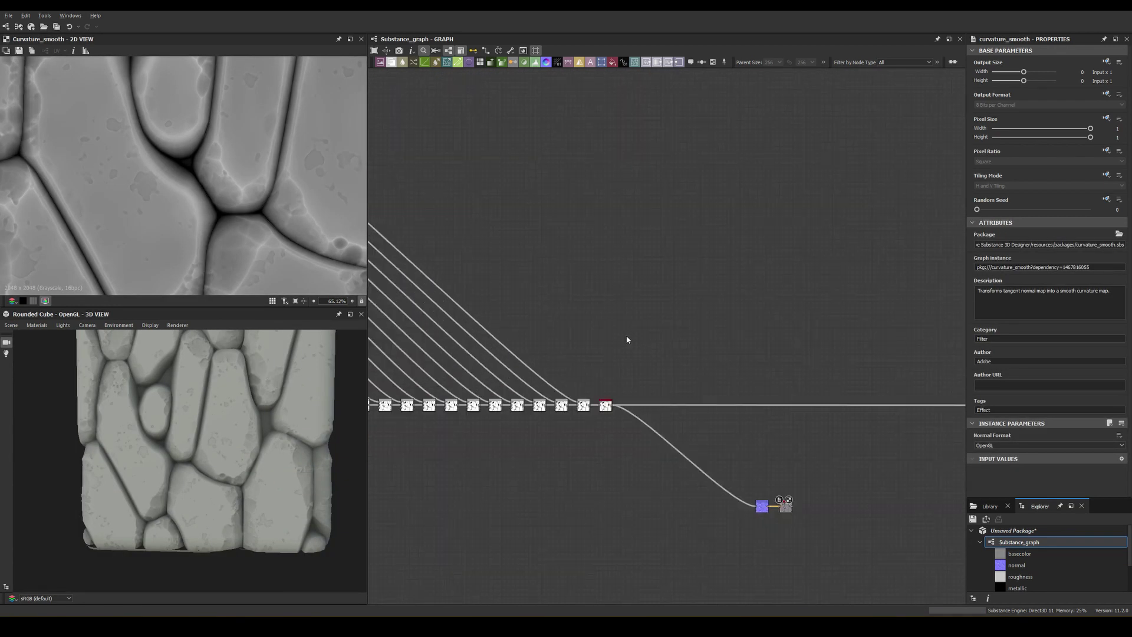
left_click(440, 218)
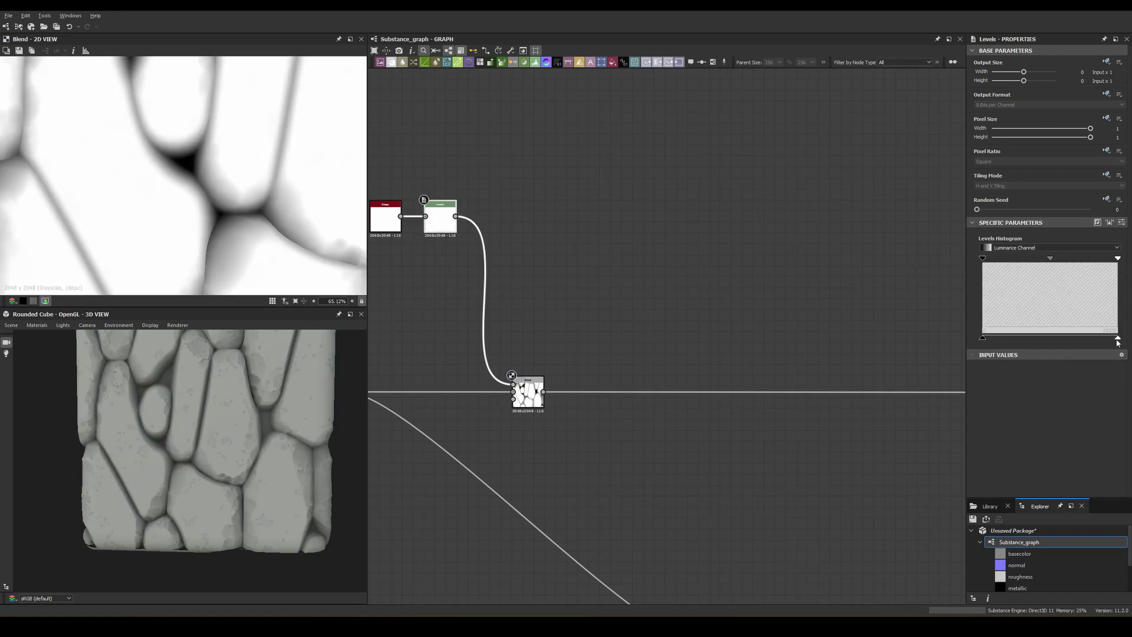
left_click_drag(1118, 338, 1106, 338)
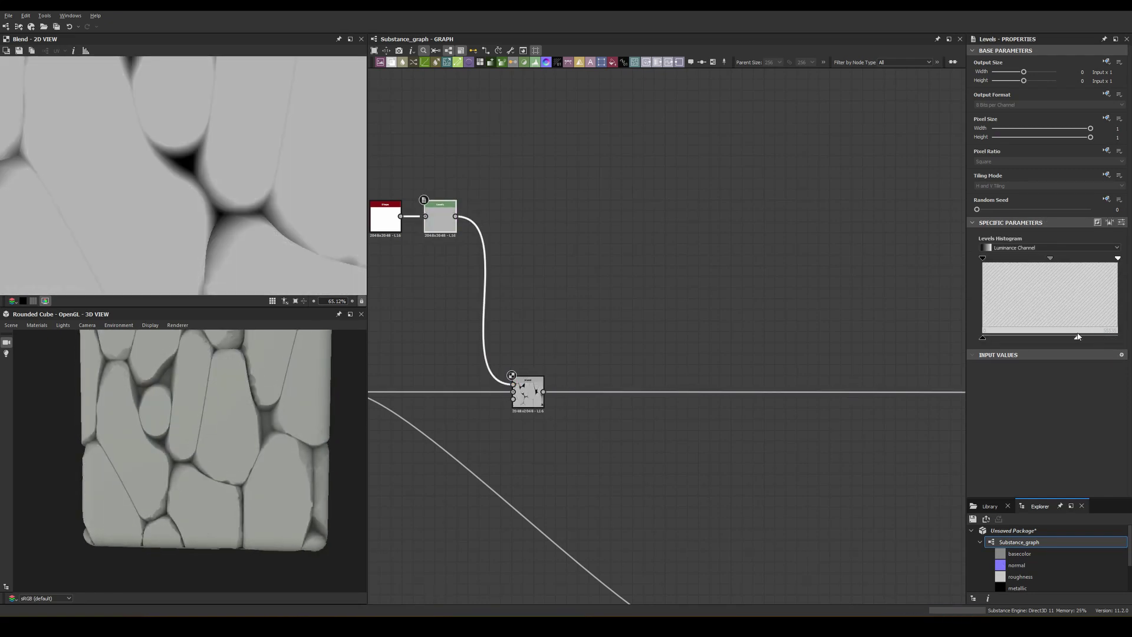
scroll(242, 436, "up", 5)
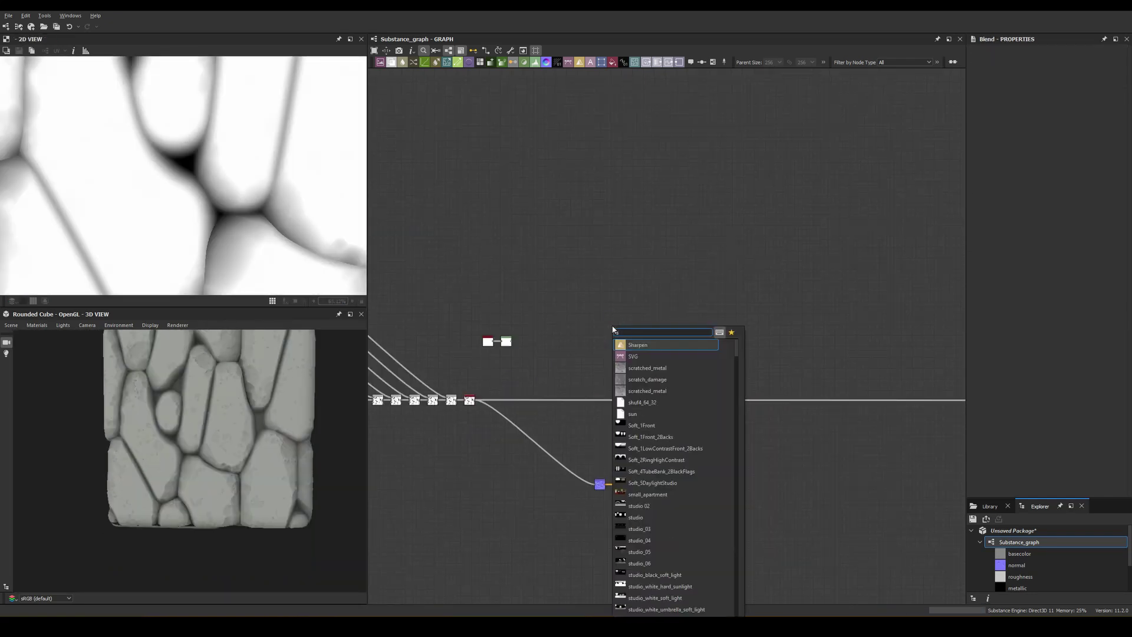
Step: Add a Square Shape for the rune and feed Fractal Sum Base into the Slope Blur
left_click(636, 356)
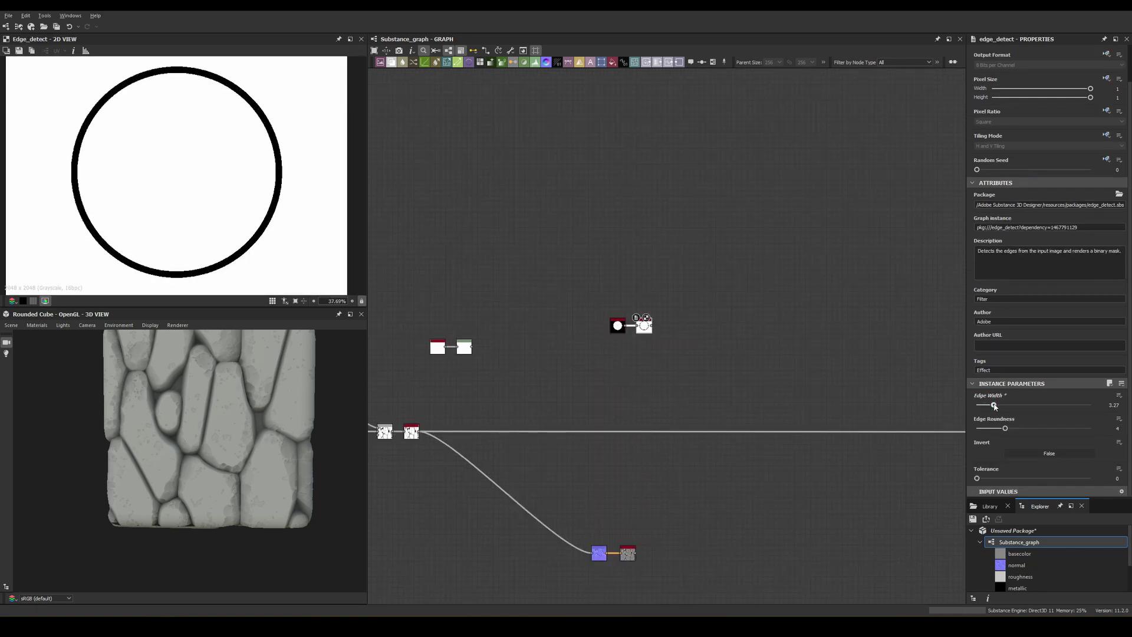
left_click(996, 378)
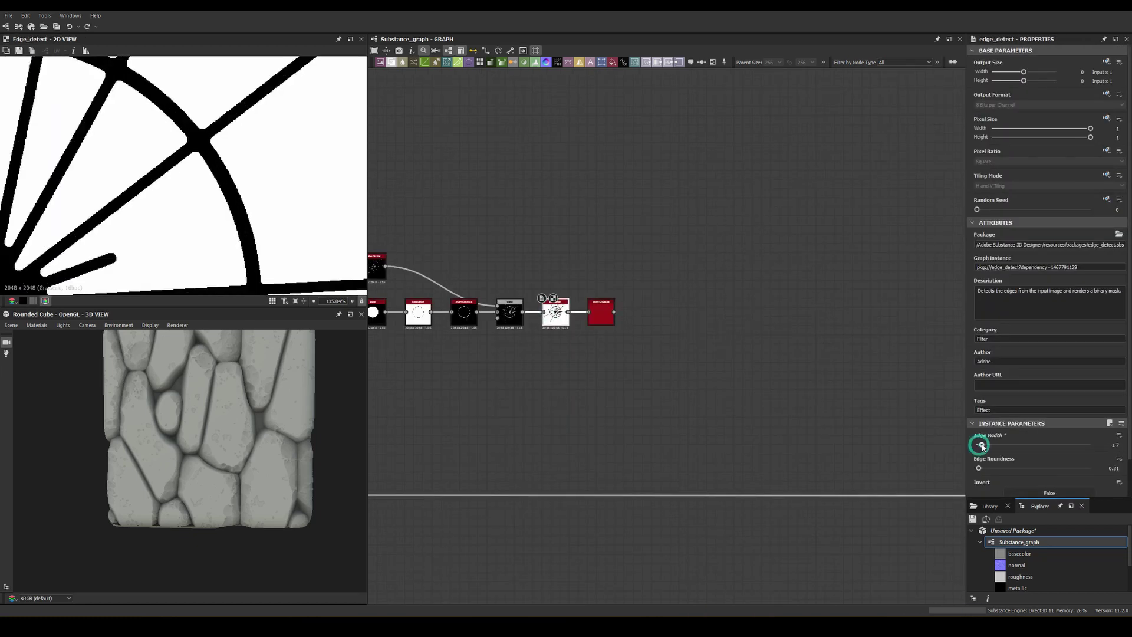
left_click_drag(686, 320, 677, 321)
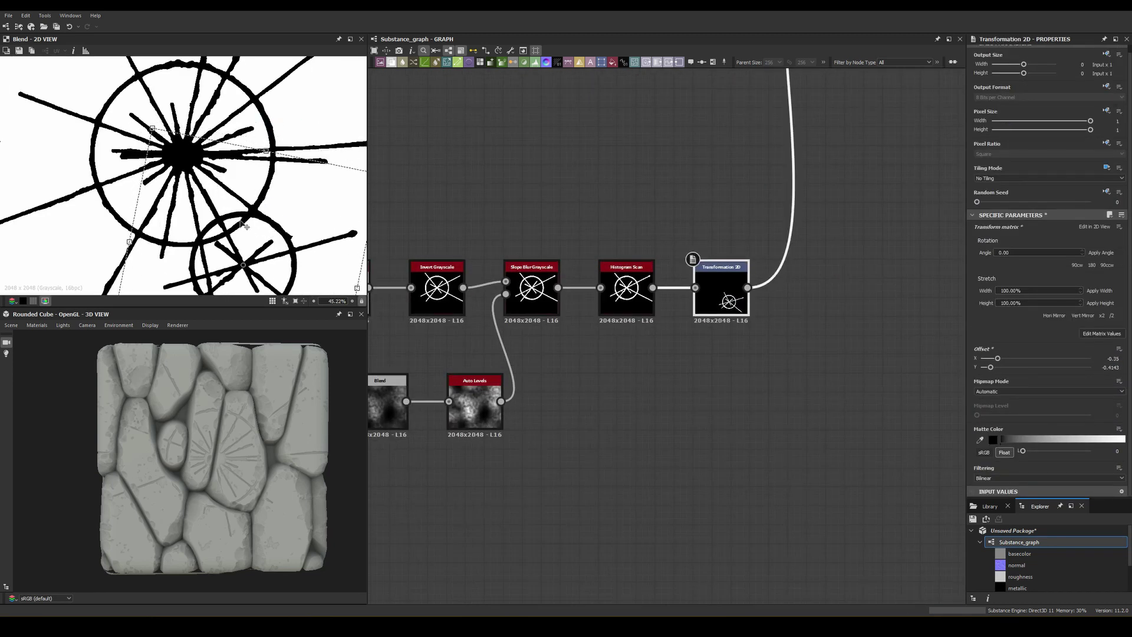
Step: Nudge the rune's offset slightly and add a Splatter Circular node
left_click_drag(246, 226, 248, 226)
left_click(426, 156)
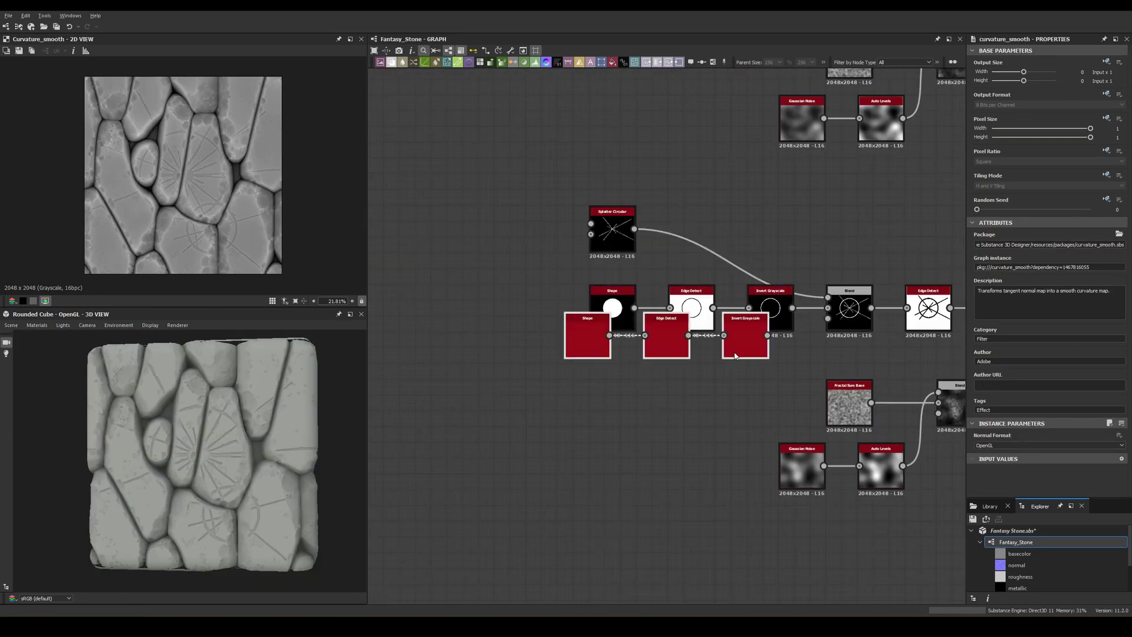
key("Return")
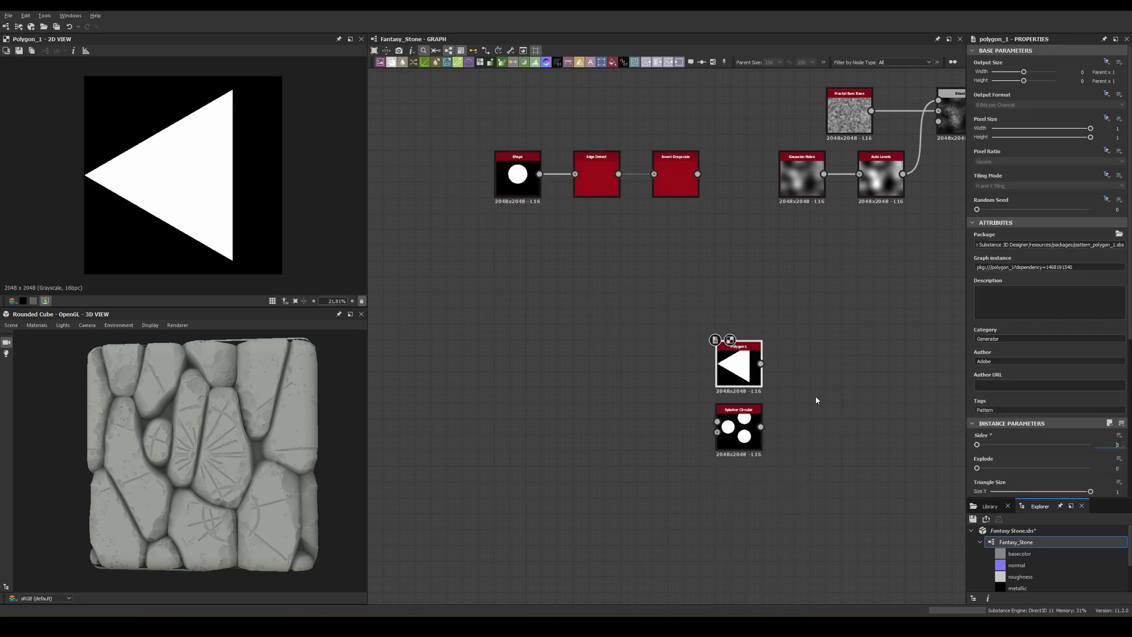
Step: Add an upright triangle shape for a new rune
scroll(816, 397, "up", 2)
left_click(990, 437)
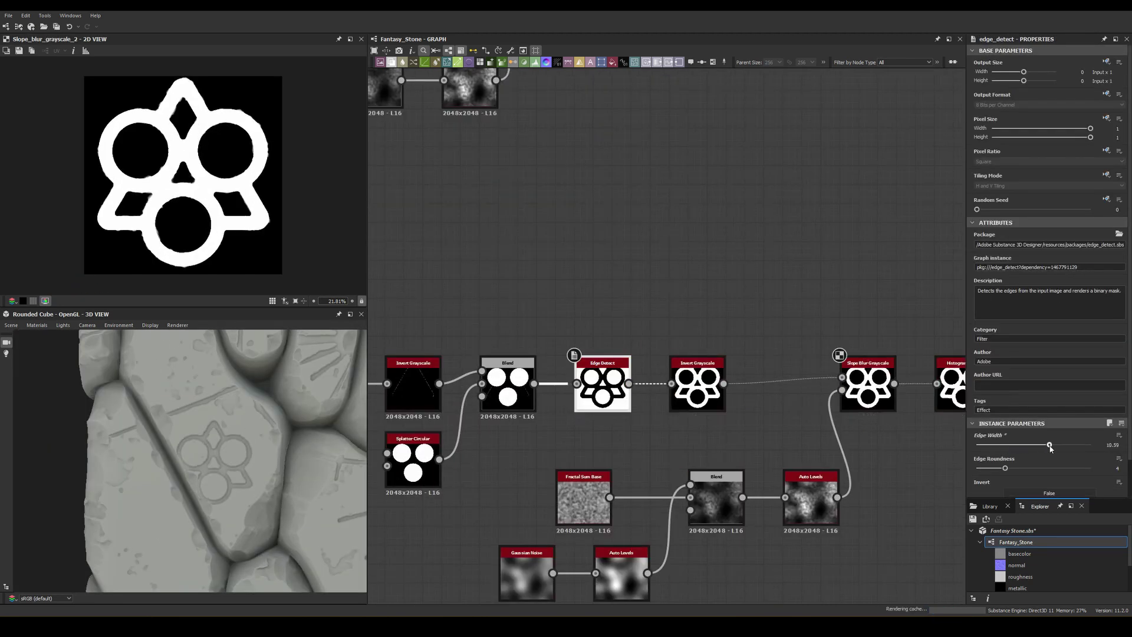
scroll(184, 454, "down", 3)
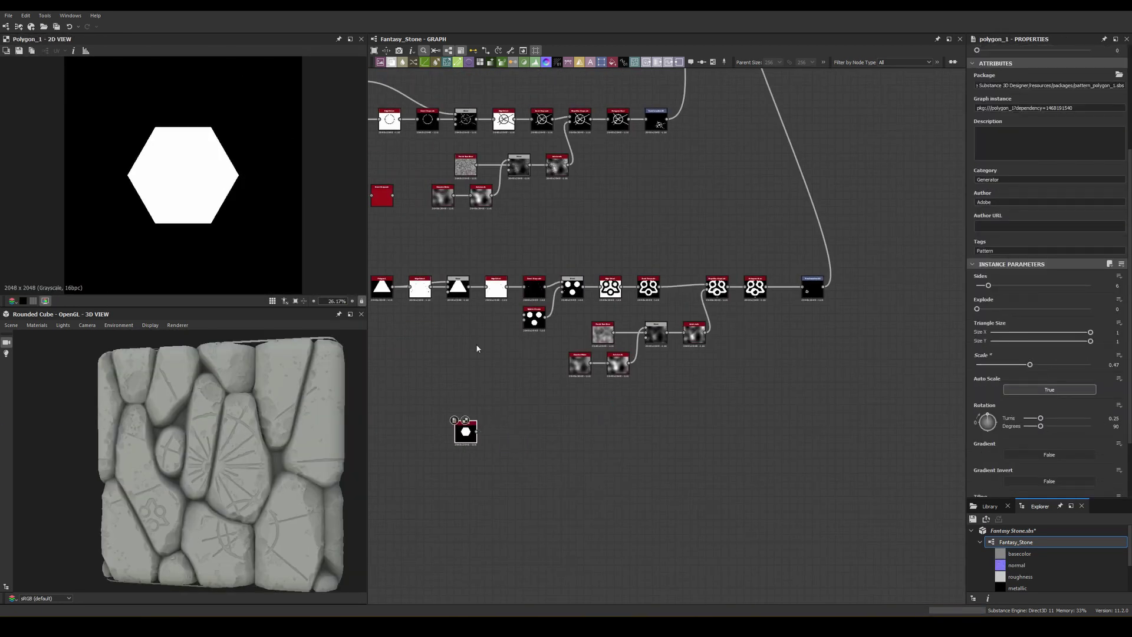
scroll(477, 348, "up", 3)
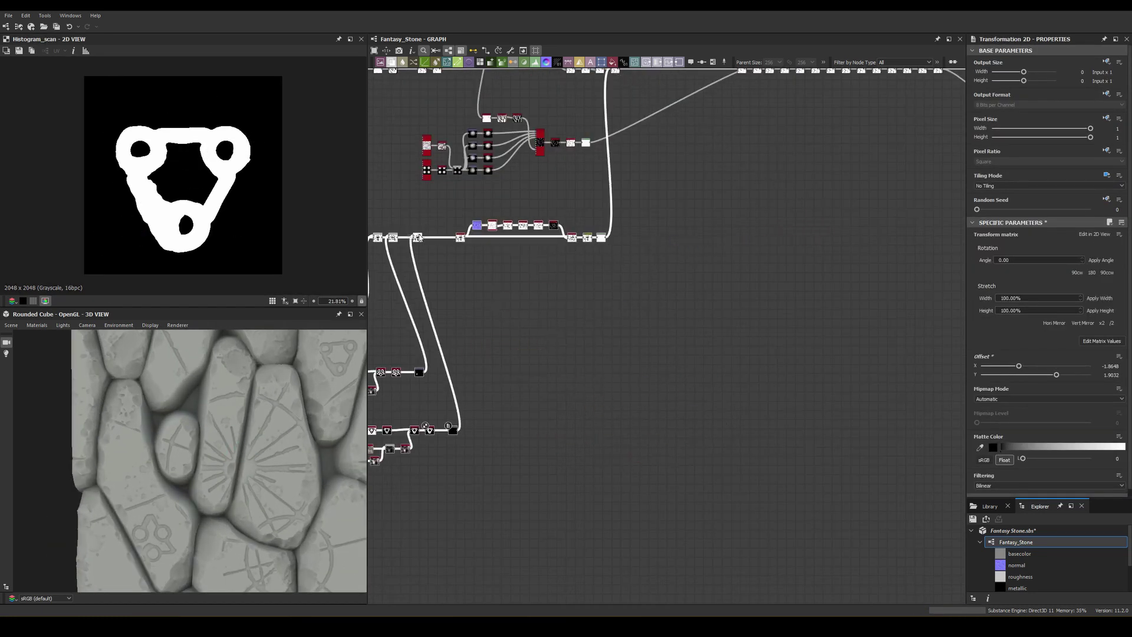
Step: Add a Tile Sampler and change its Random Seed from 5 to 9
key("space")
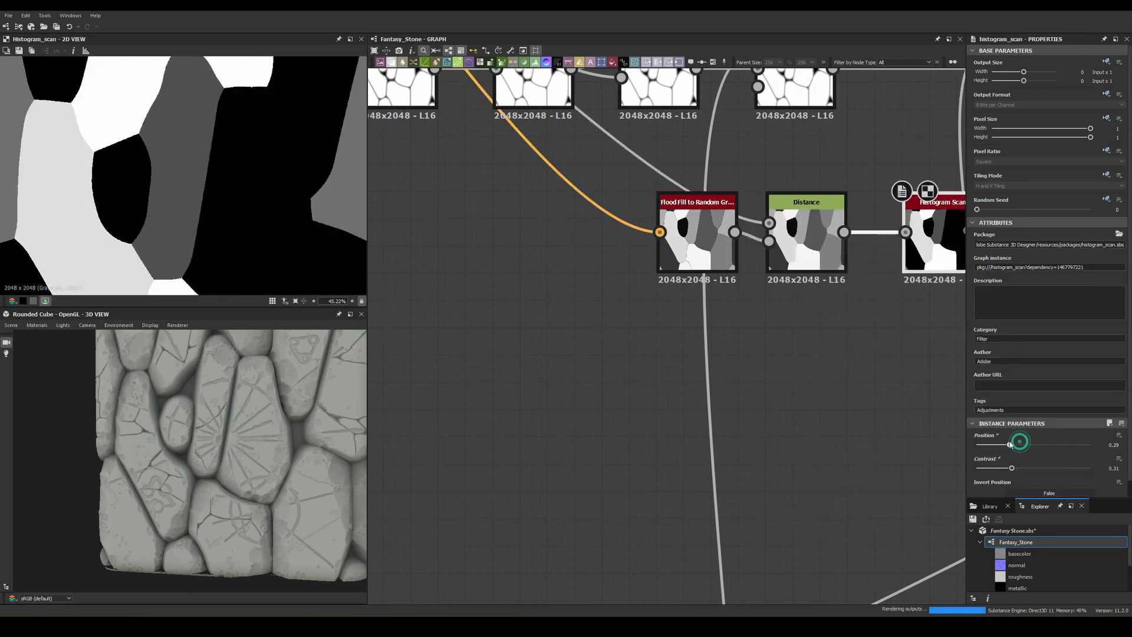
left_click_drag(1032, 209, 1079, 209)
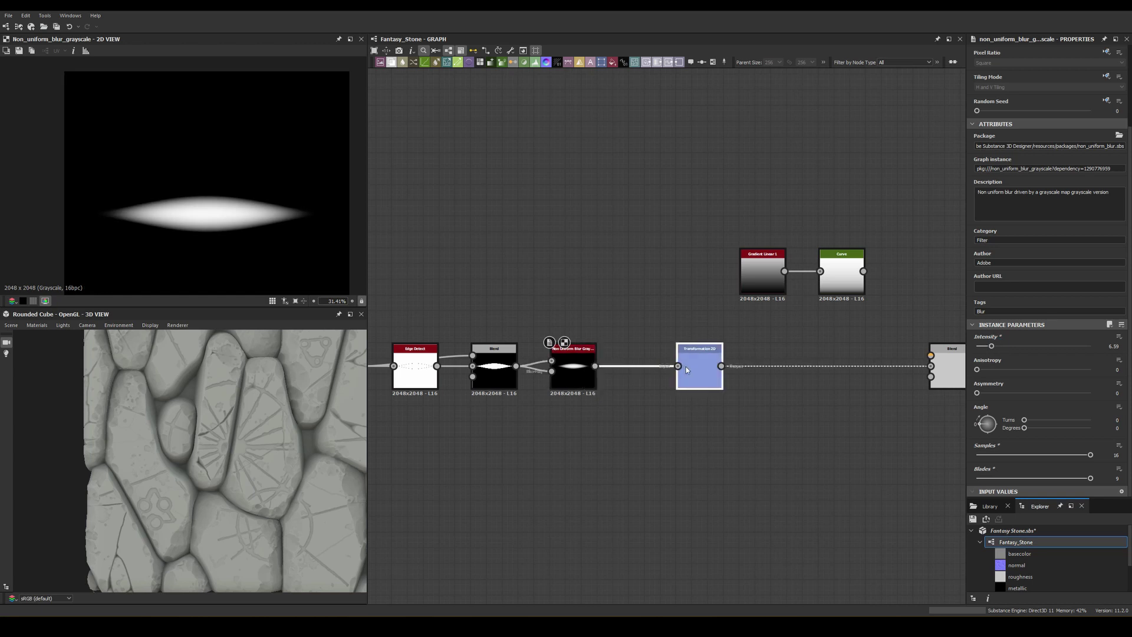
Step: Preview the Transformation 2D output and then the Blend node's result
double_click(688, 370)
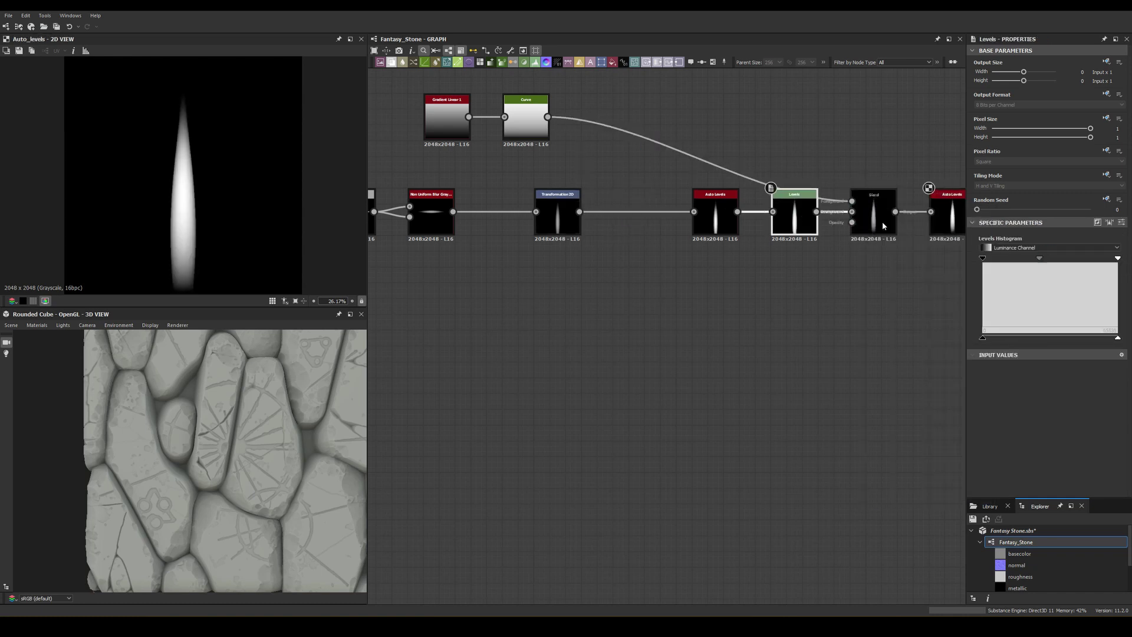
double_click(884, 226)
scroll(643, 188, "down", 3)
scroll(611, 183, "up", 3)
Step: Add a Tile Sampler after the blur, fed by a new Bevel node
key("space")
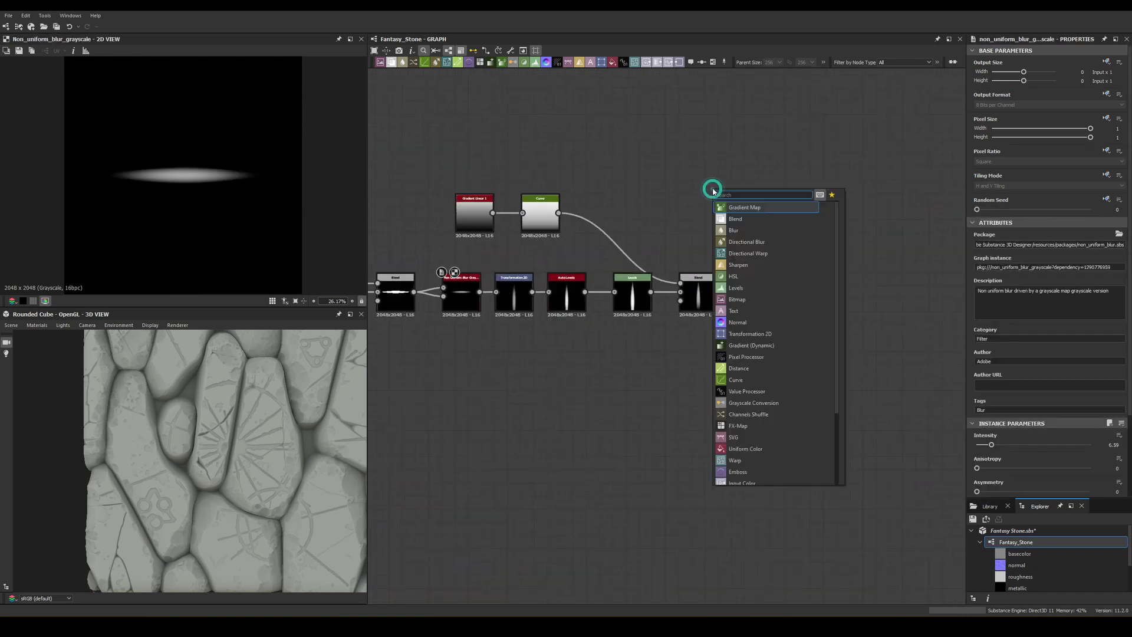
left_click(738, 236)
scroll(774, 280, "up", 3)
key("space")
type("bev")
left_click(632, 157)
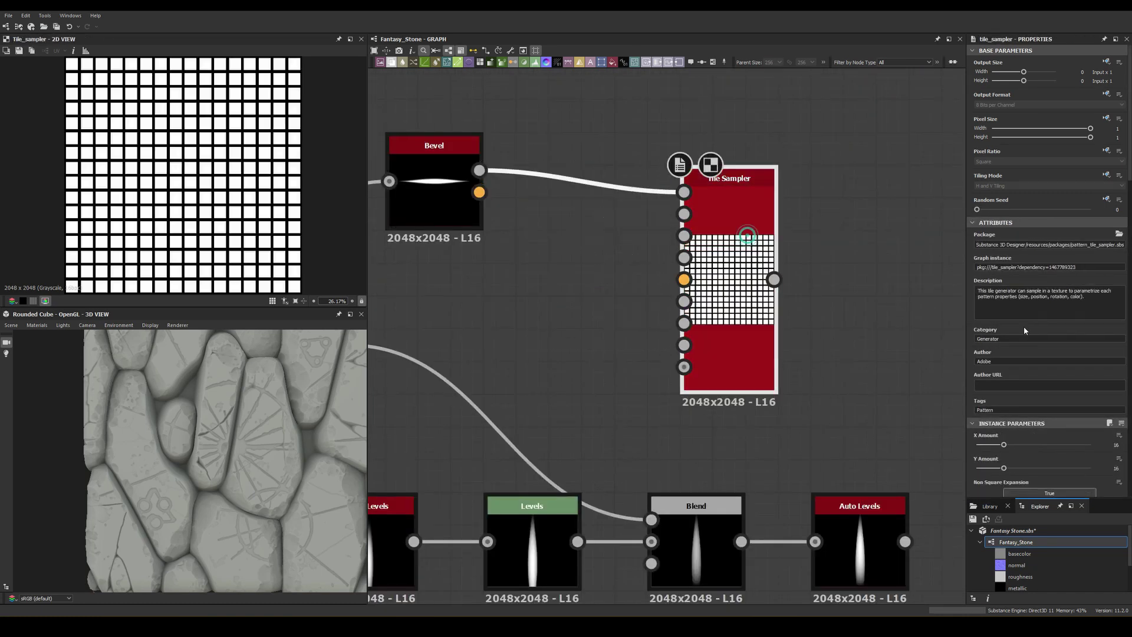
scroll(1012, 353, "down", 10)
scroll(1027, 352, "up", 10)
left_click_drag(1004, 176, 986, 175)
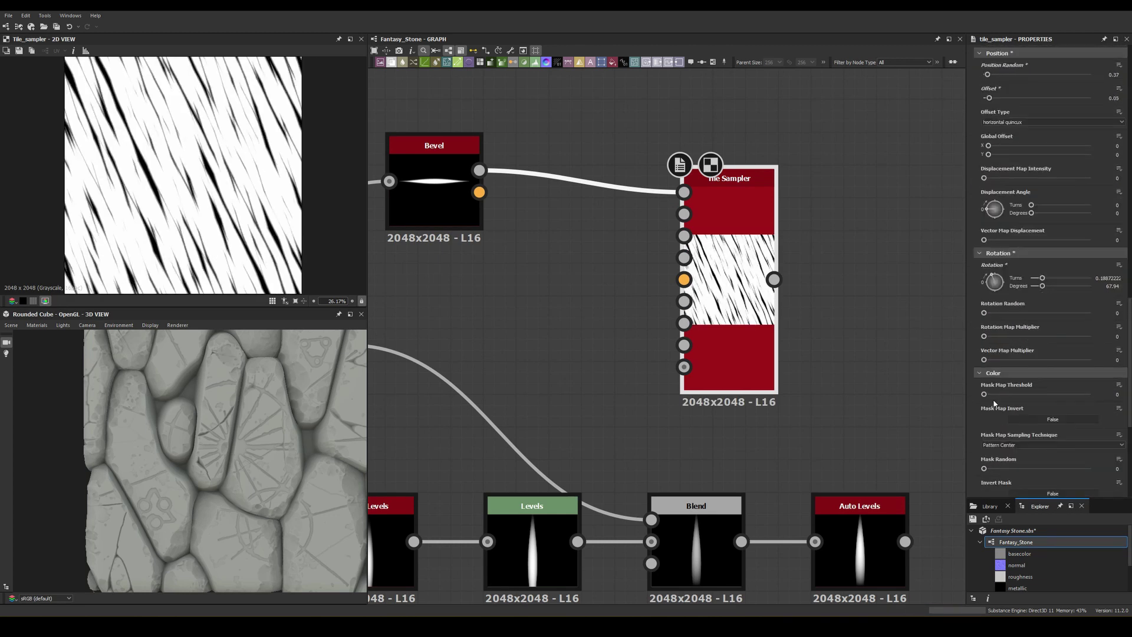
scroll(991, 295, "down", 5)
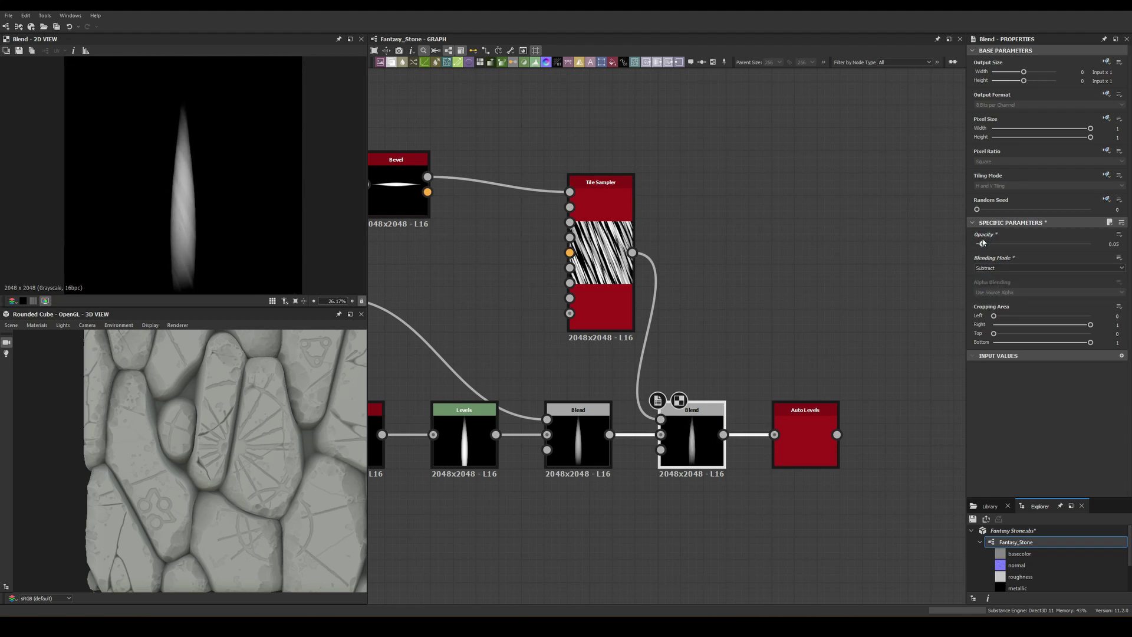
Step: Add a Splatter Circular after Auto Levels with edge tiling off and randomised spike luminance
left_click(795, 348)
scroll(1020, 369, "down", 10)
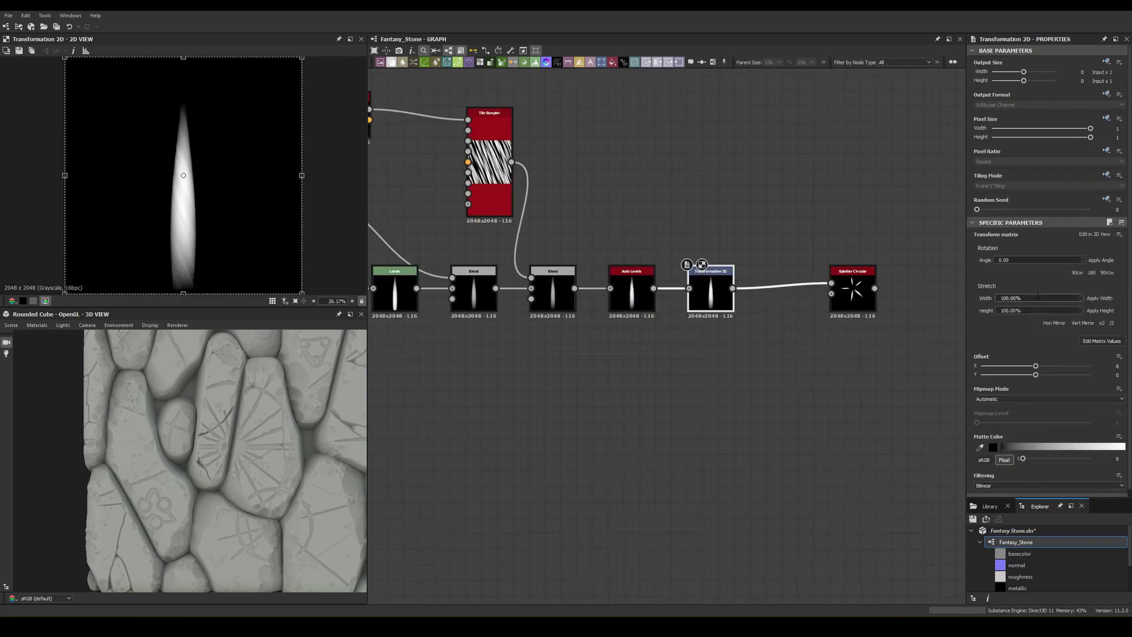
left_click(996, 186)
left_click(852, 286)
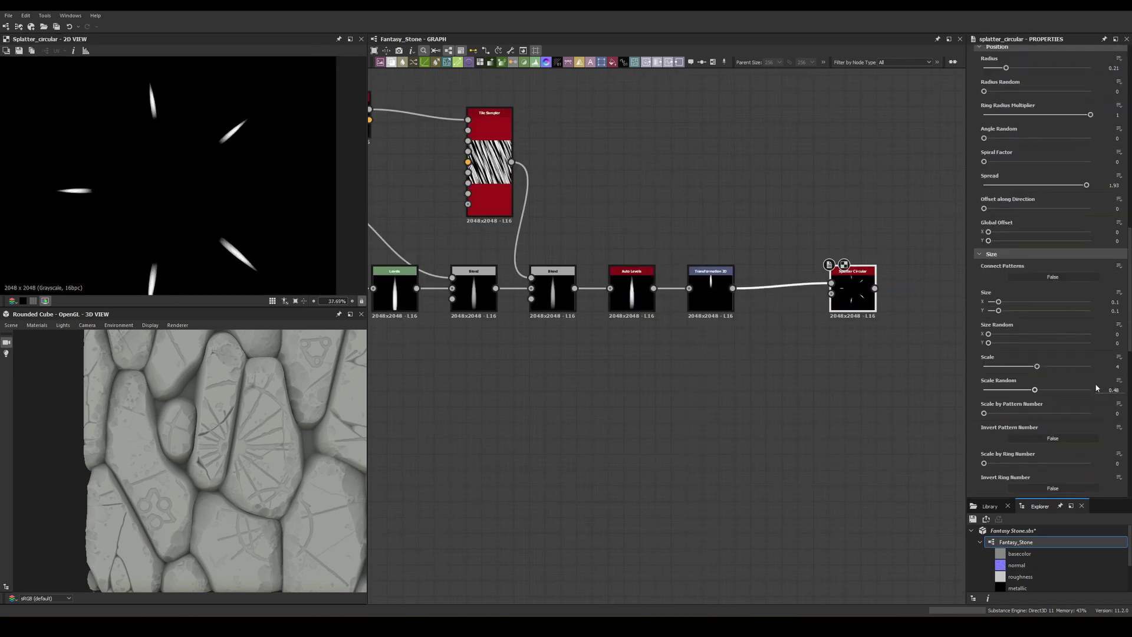
left_click_drag(984, 375, 1055, 374)
scroll(232, 171, "up", 3)
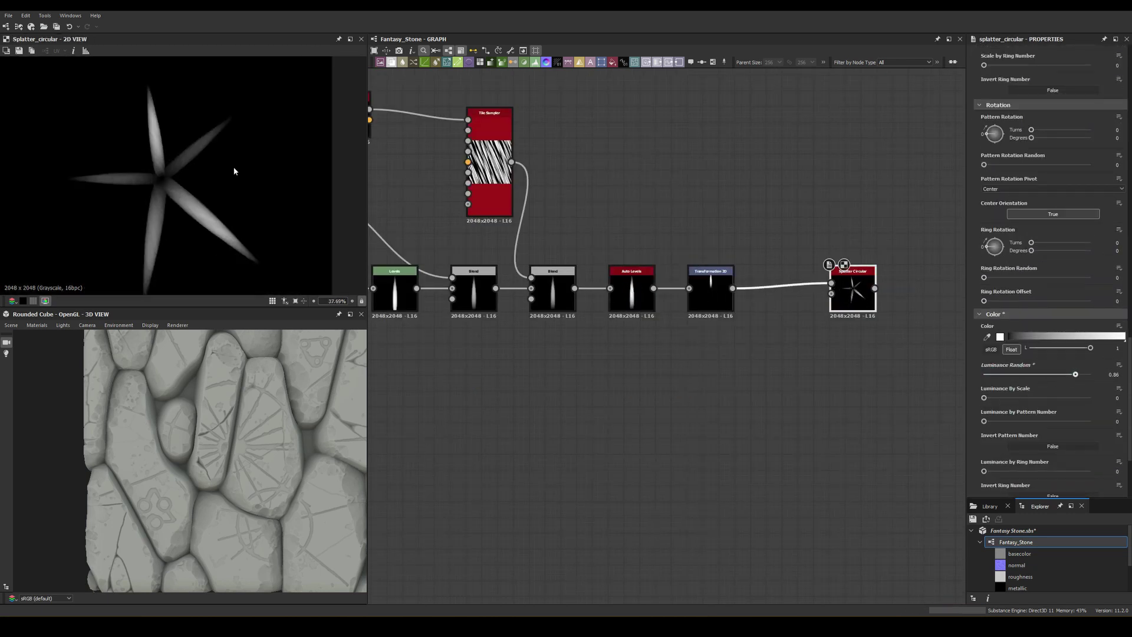
scroll(653, 156, "down", 3)
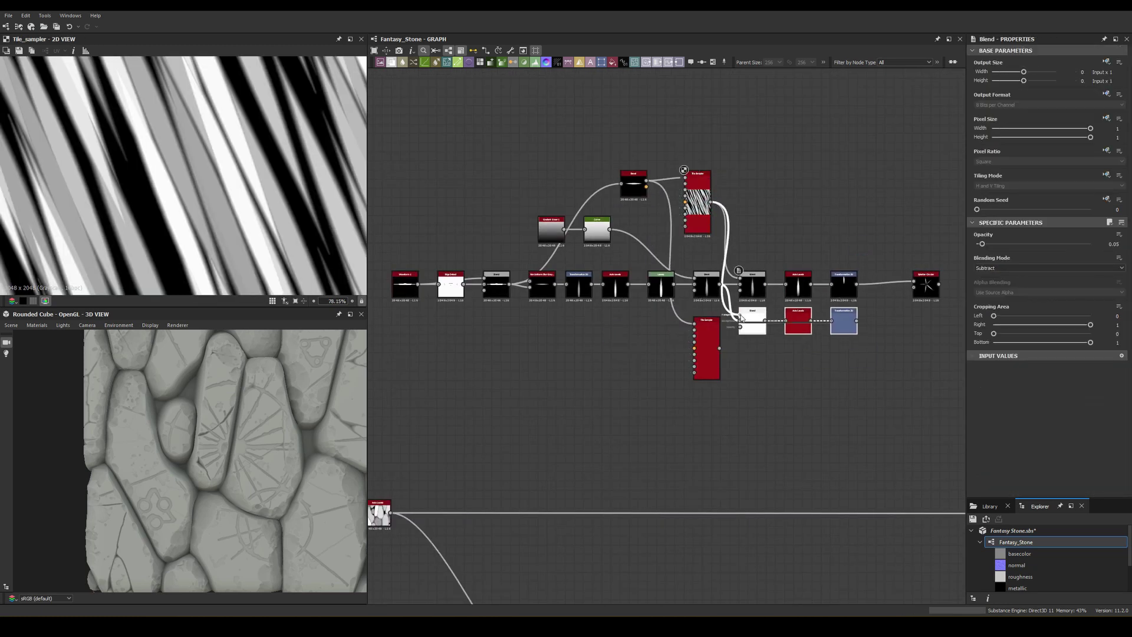
Step: Scatter the spike stars with a Tile Sampler and warp them with Gaussian Noise-driven Directional Warps
double_click(842, 298)
scroll(785, 277, "up", 3)
key("space")
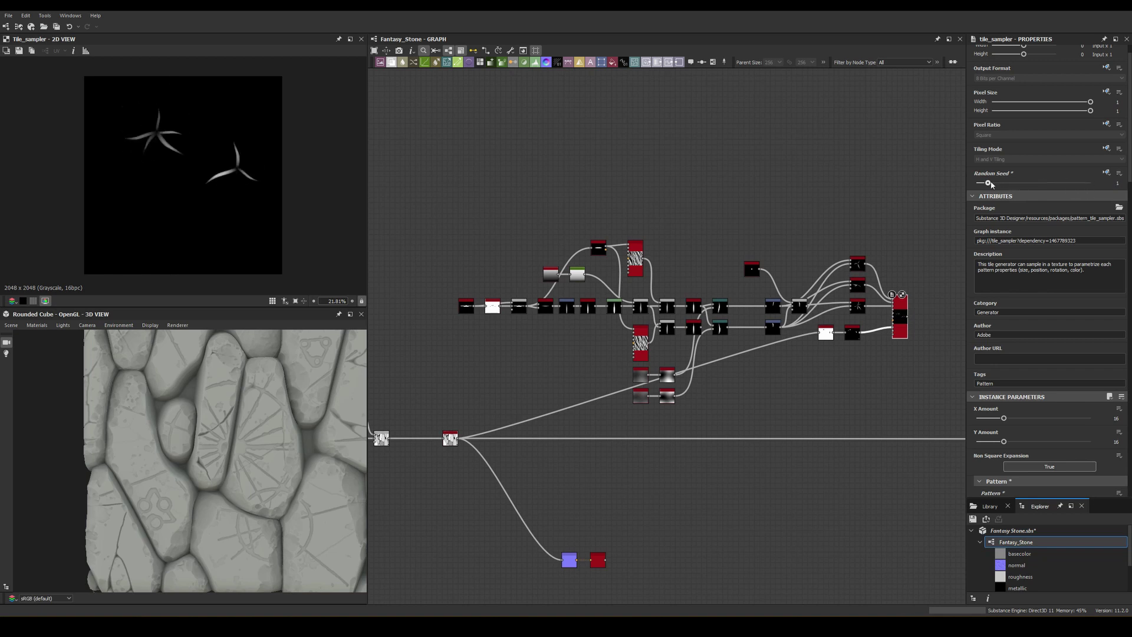
right_click(752, 373)
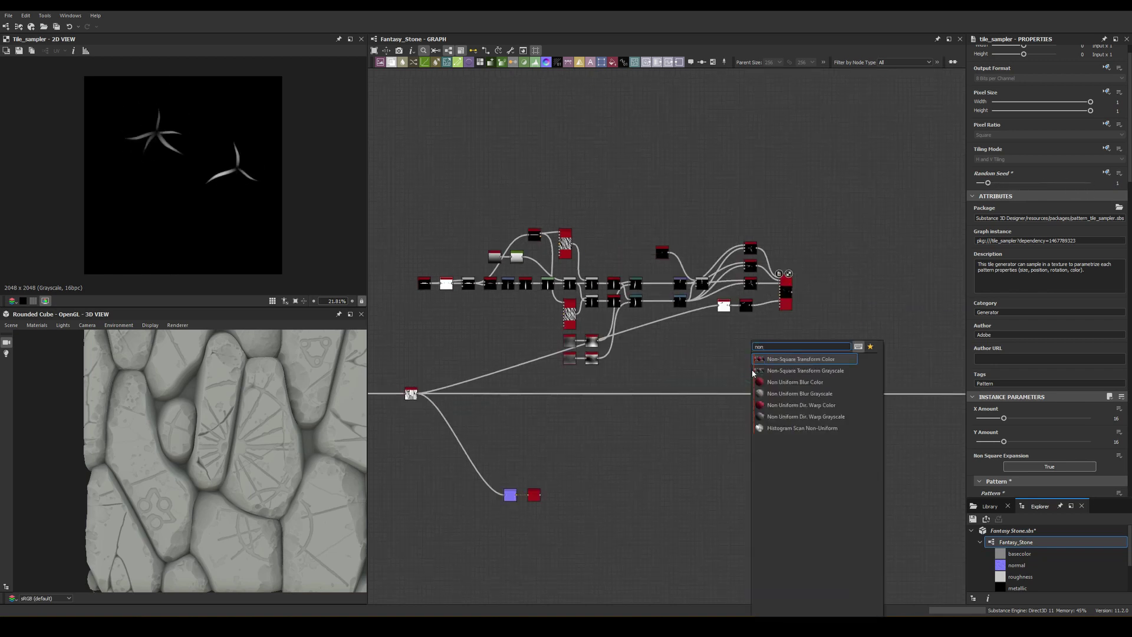
left_click(767, 379)
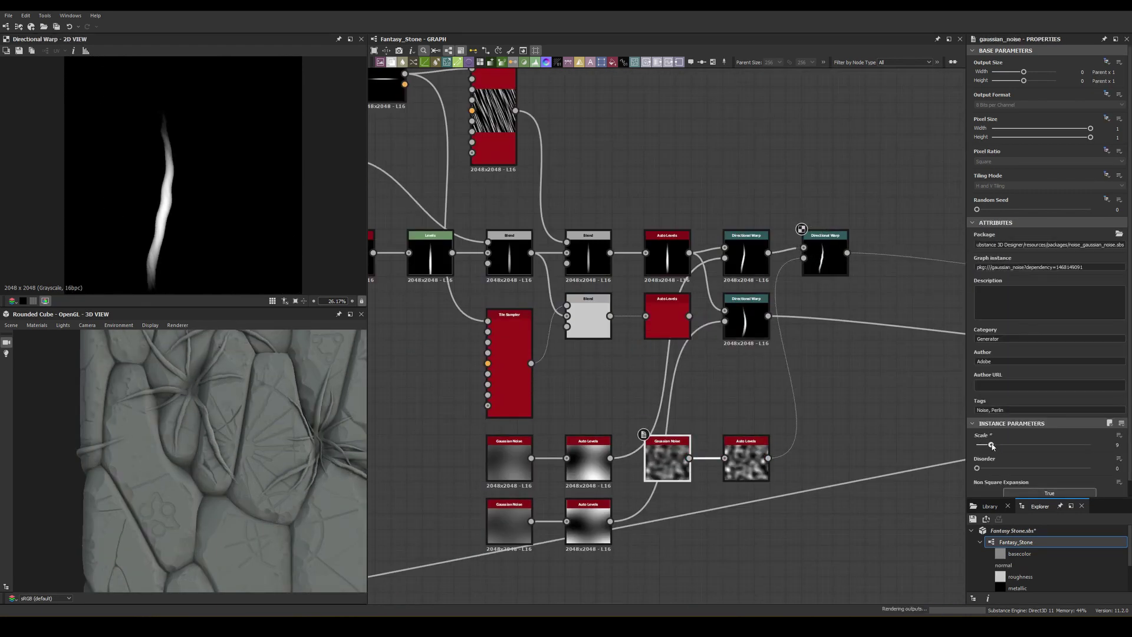
left_click(817, 247)
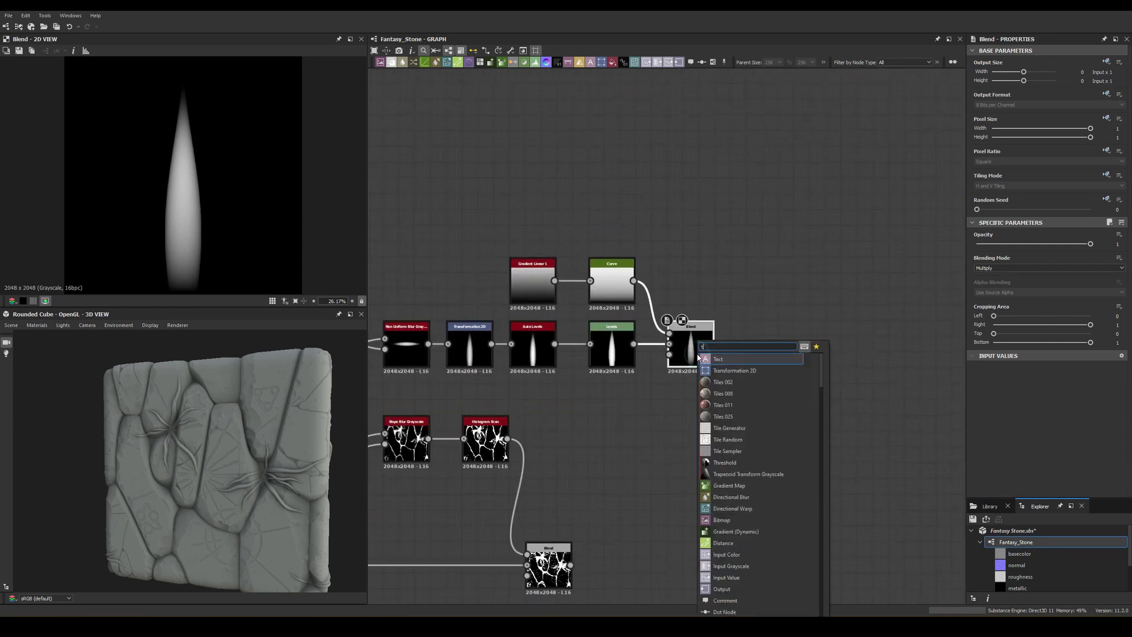
Step: Add a Tile Sampler after the spike Blend with X Amount 120 and Rotation -0.5
left_click(757, 384)
key("Return")
scroll(983, 370, "down", 5)
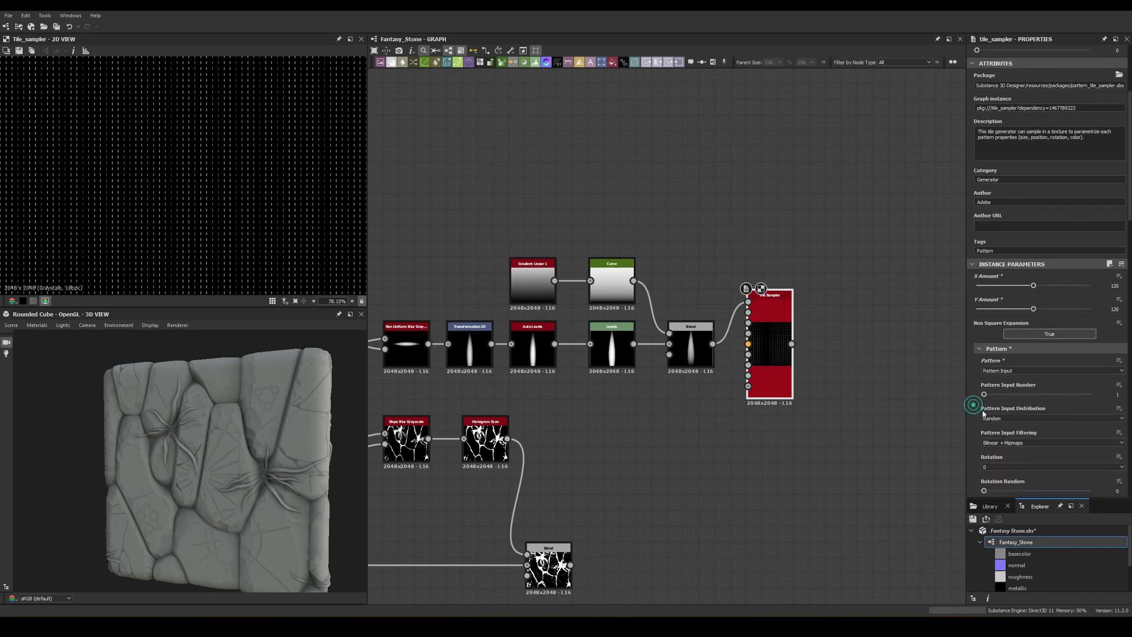
scroll(983, 370, "down", 5)
scroll(983, 371, "down", 5)
scroll(983, 370, "up", 5)
left_click_drag(1032, 231, 1028, 231)
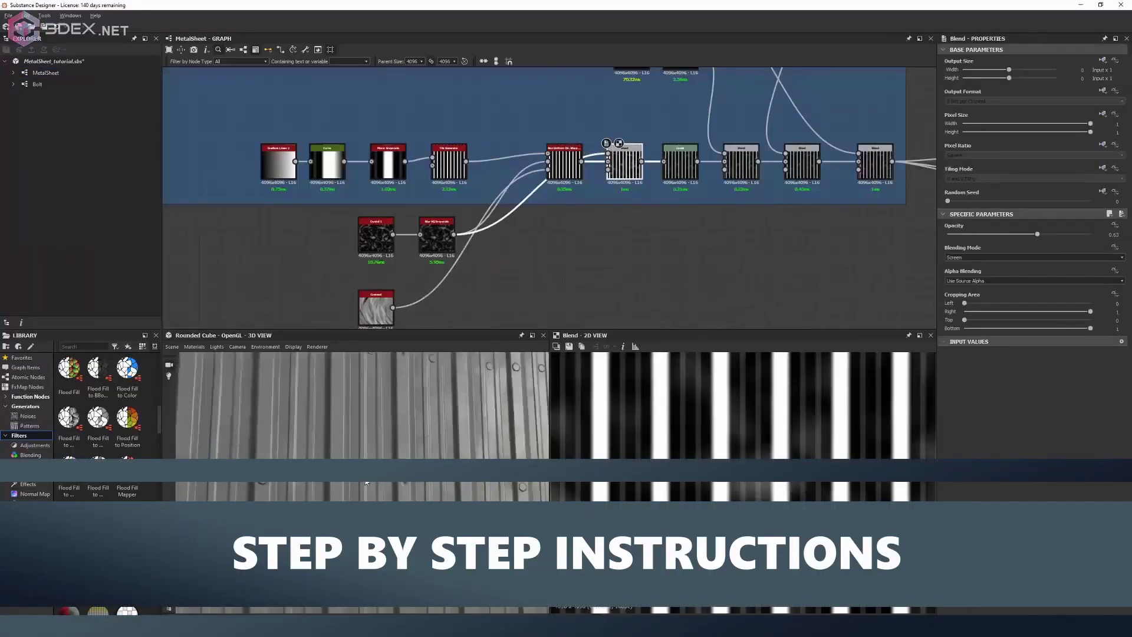
Step: Show the Default material's settings from the 3D view's Materials menu
left_click(251, 358)
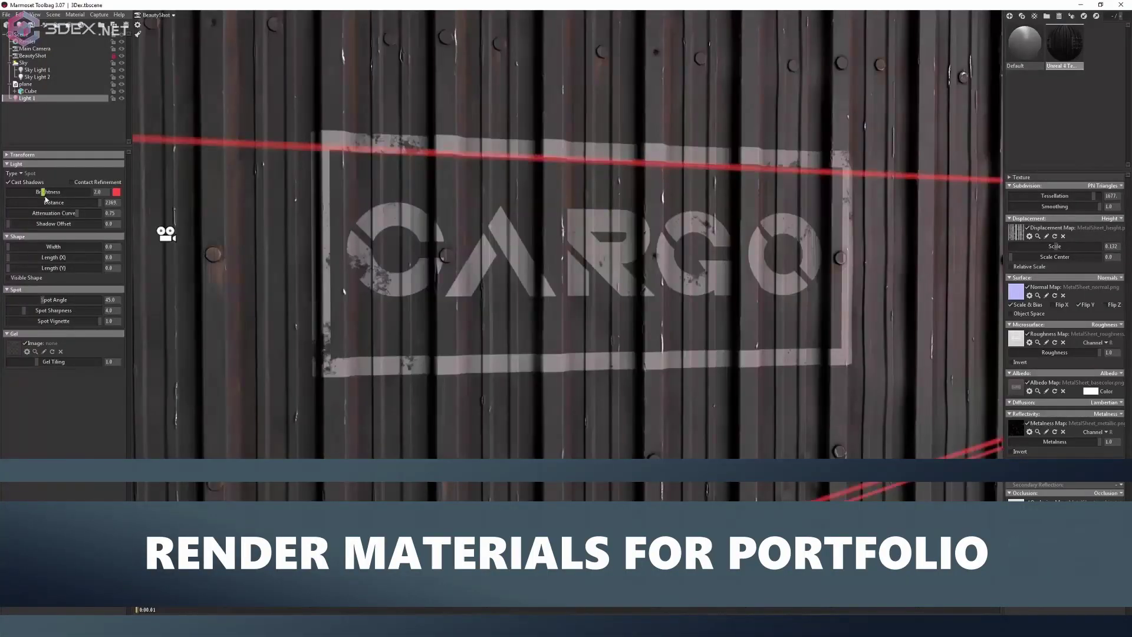
Step: Raise Light 1's Brightness from 2.0 to about 4.36
left_click_drag(45, 200, 49, 200)
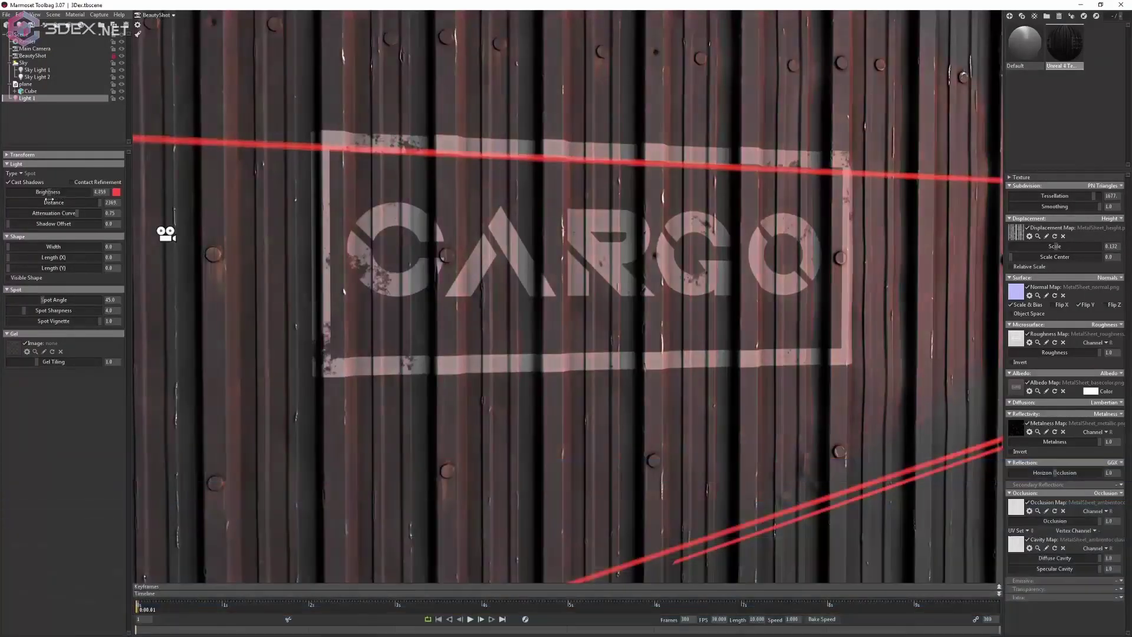